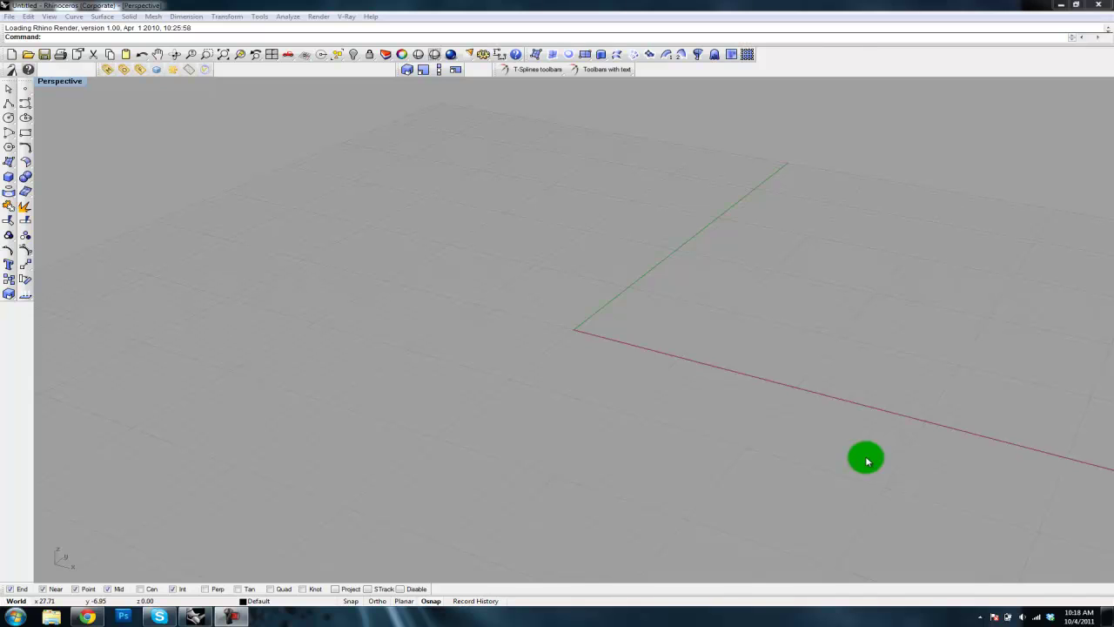
Launch Grasshopper from the Rhino command line and place its window clear of the model origin.
{"action": "right_click_drag", "start_coordinate": [673, 340], "coordinate": [528, 323], "text": "shift"}
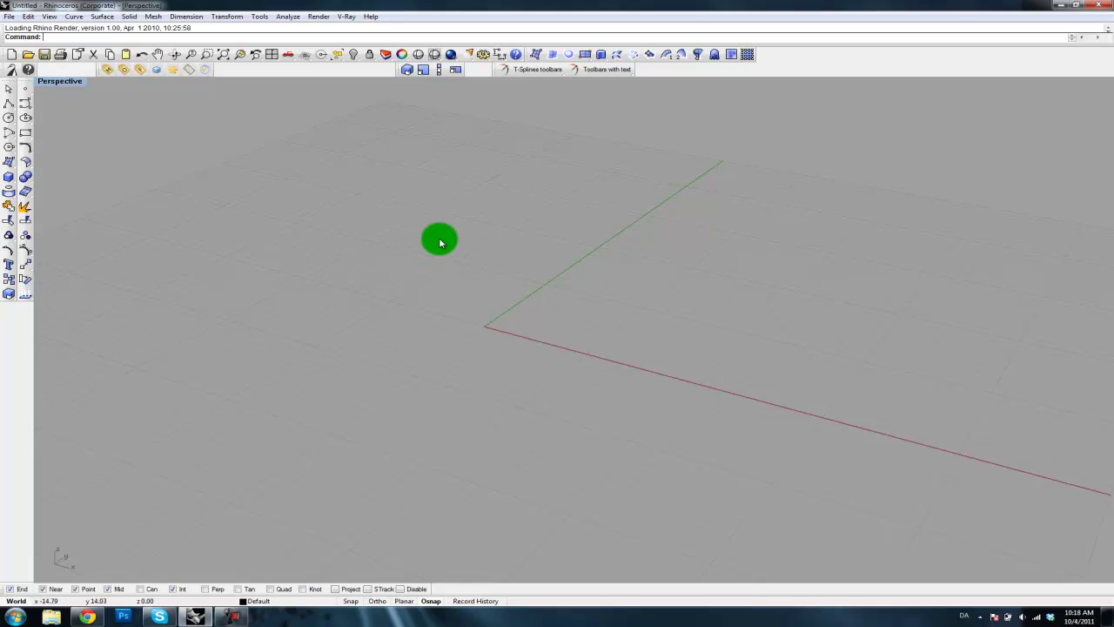
{"action": "right_click_drag", "start_coordinate": [552, 304], "coordinate": [531, 348]}
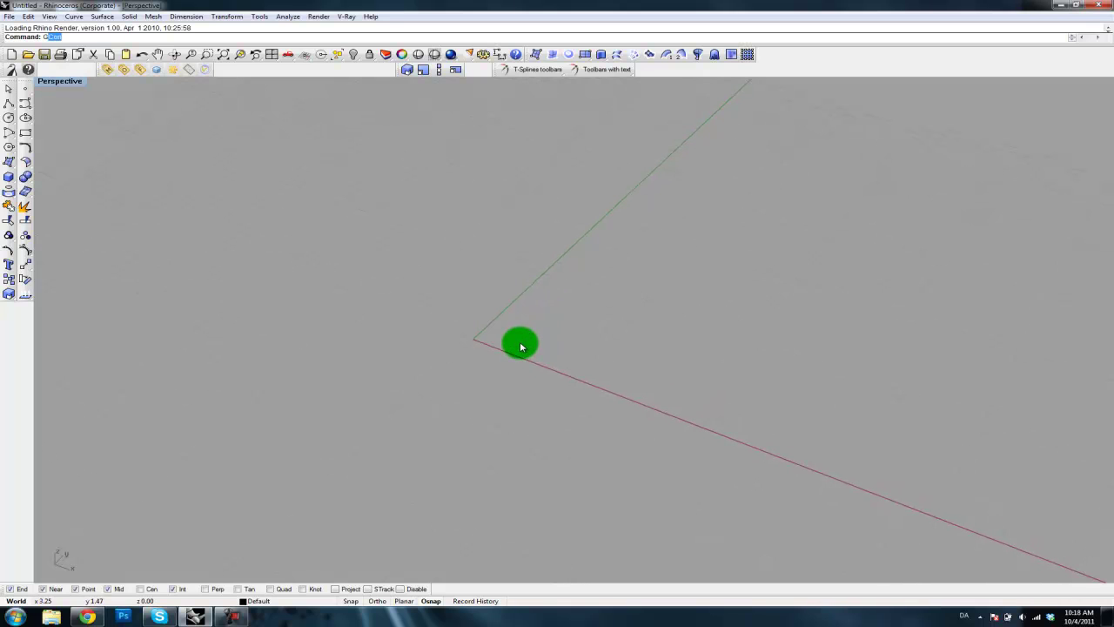
{"action": "key", "text": "Return"}
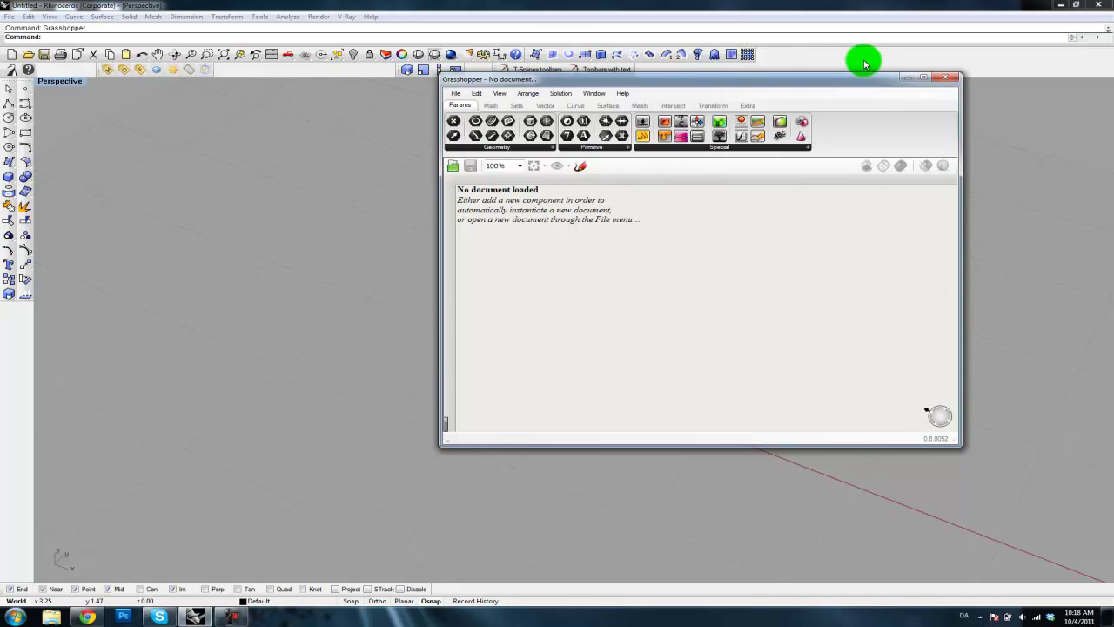
{"action": "left_click_drag", "start_coordinate": [824, 82], "coordinate": [954, 66]}
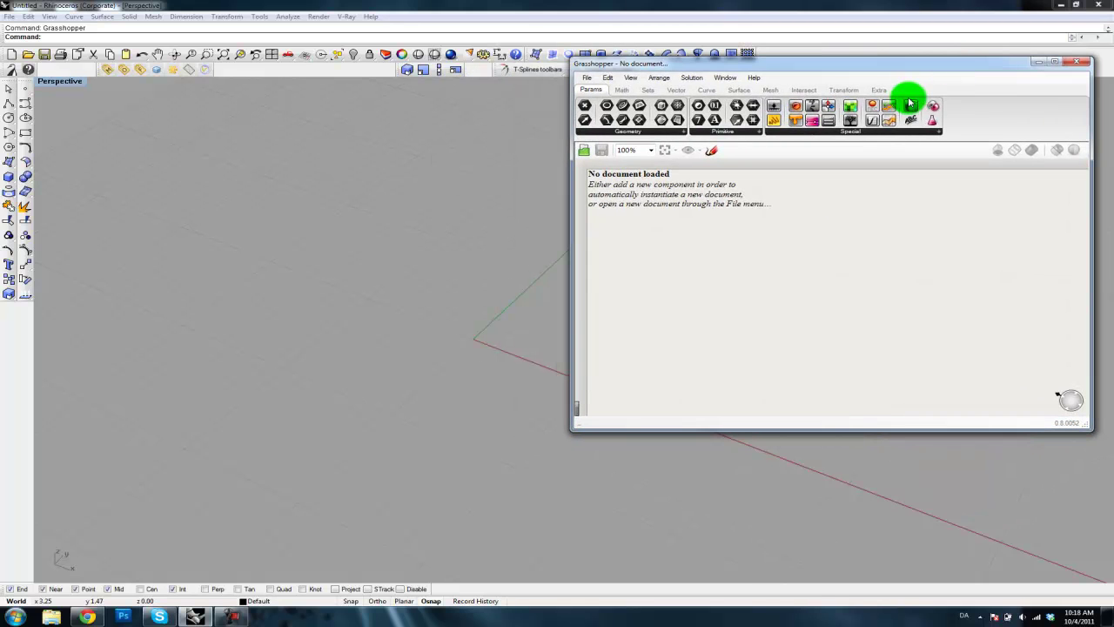
Look through the available Geco components and open the recent definition Geco_test.gh.
{"action": "left_click", "coordinate": [877, 90]}
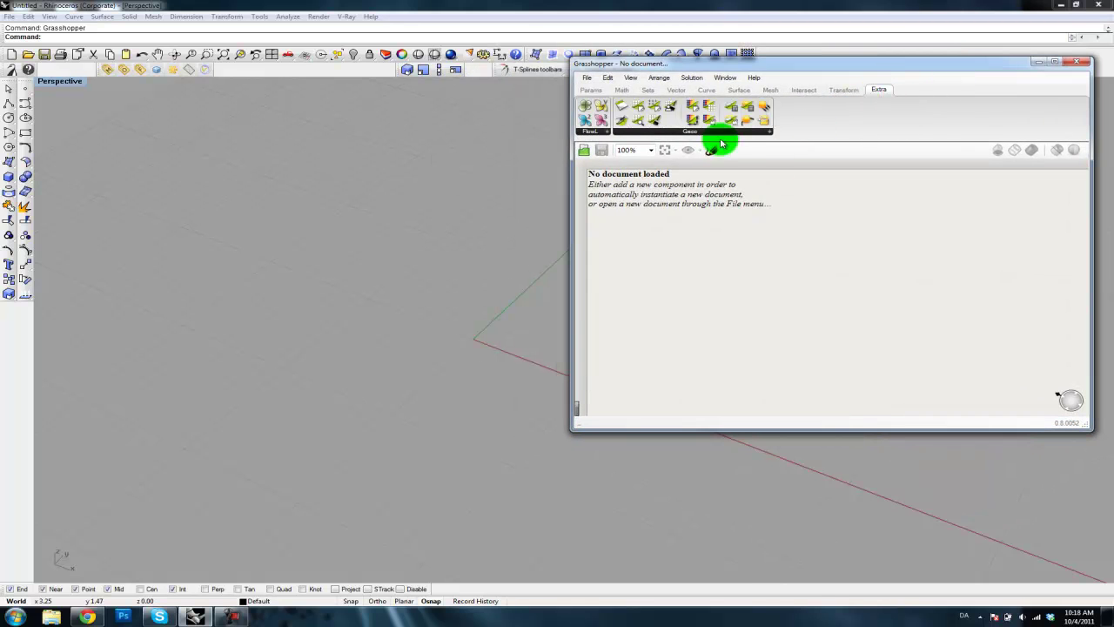
{"action": "left_click", "coordinate": [676, 133]}
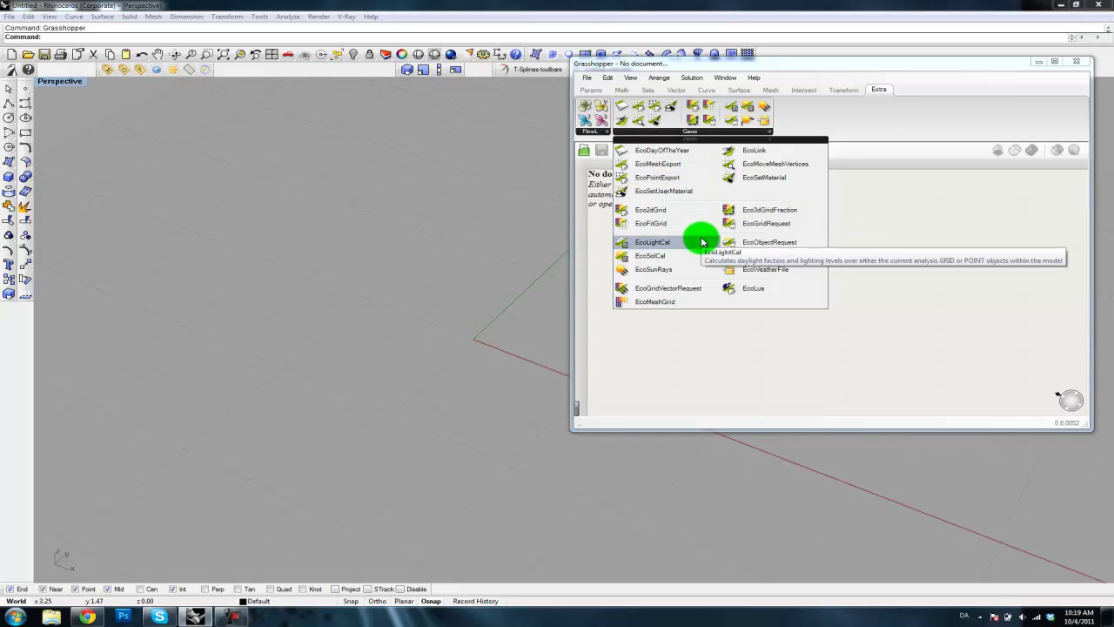
{"action": "left_click", "coordinate": [587, 78]}
{"action": "mouse_move", "coordinate": [614, 120]}
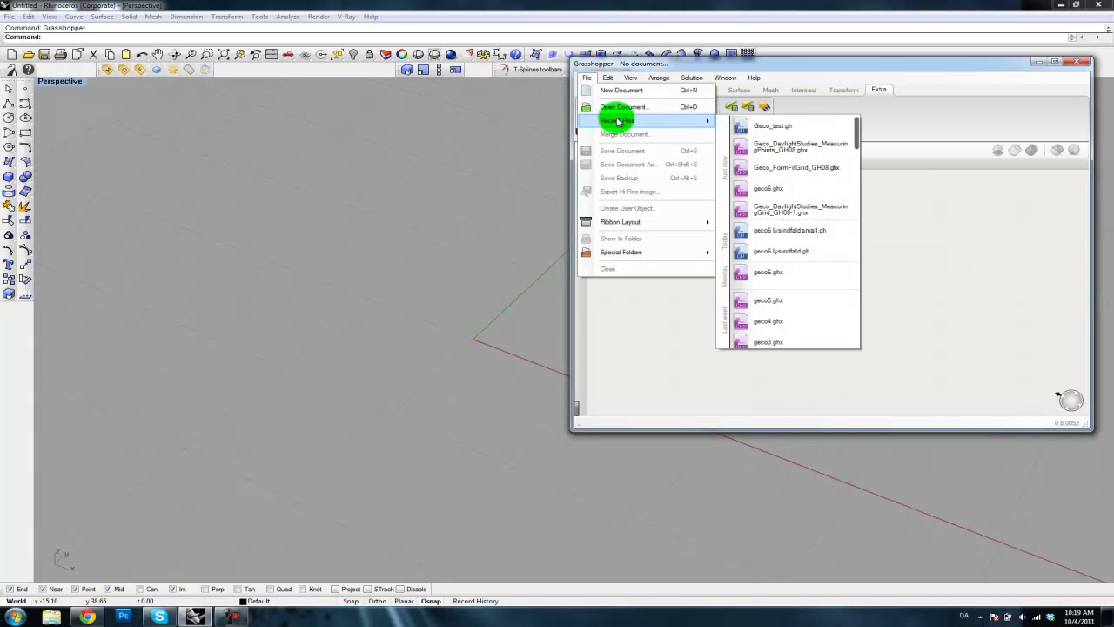
{"action": "left_click", "coordinate": [779, 127]}
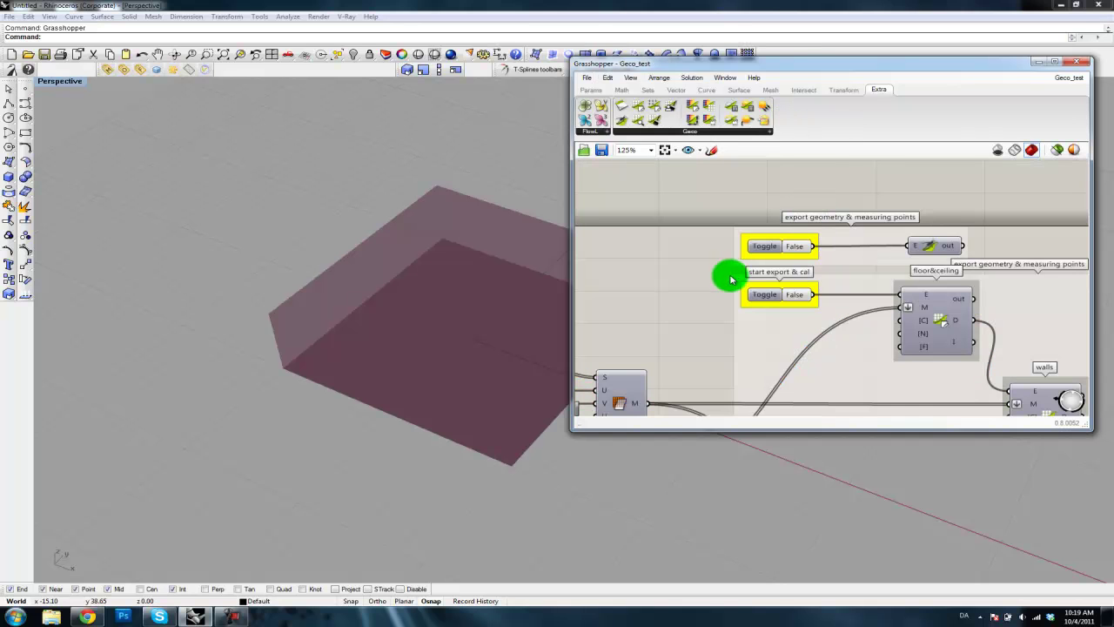
Examine the definition from the box dimension sliders through the mesh components to the results and materials groups.
{"action": "scroll", "coordinate": [787, 283], "scroll_direction": "down", "scroll_amount": 5}
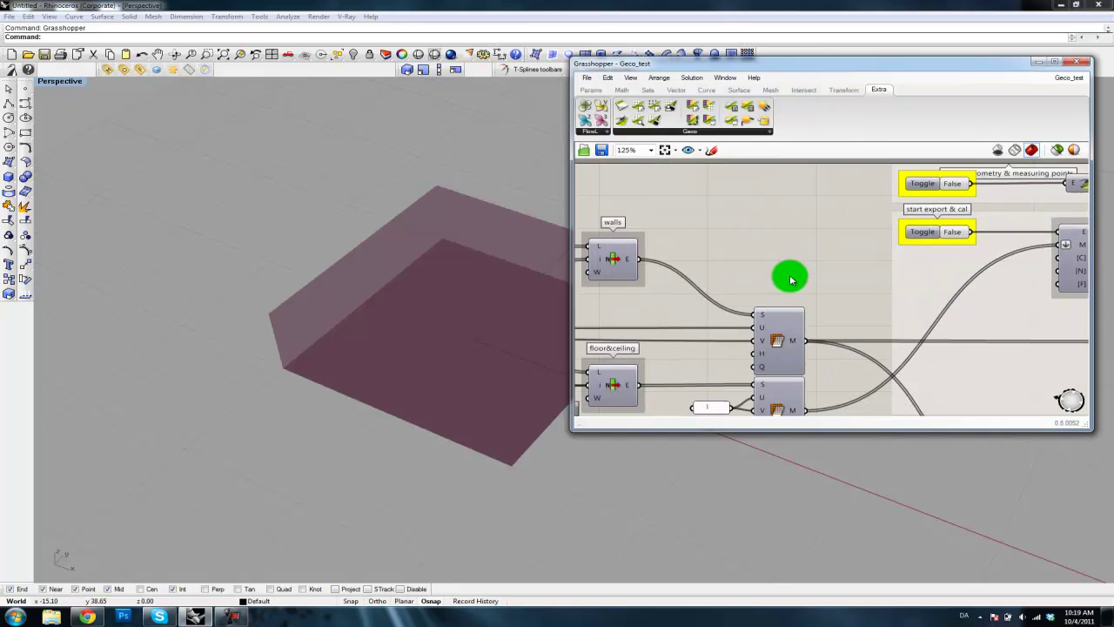
{"action": "right_click_drag", "start_coordinate": [780, 296], "coordinate": [870, 298]}
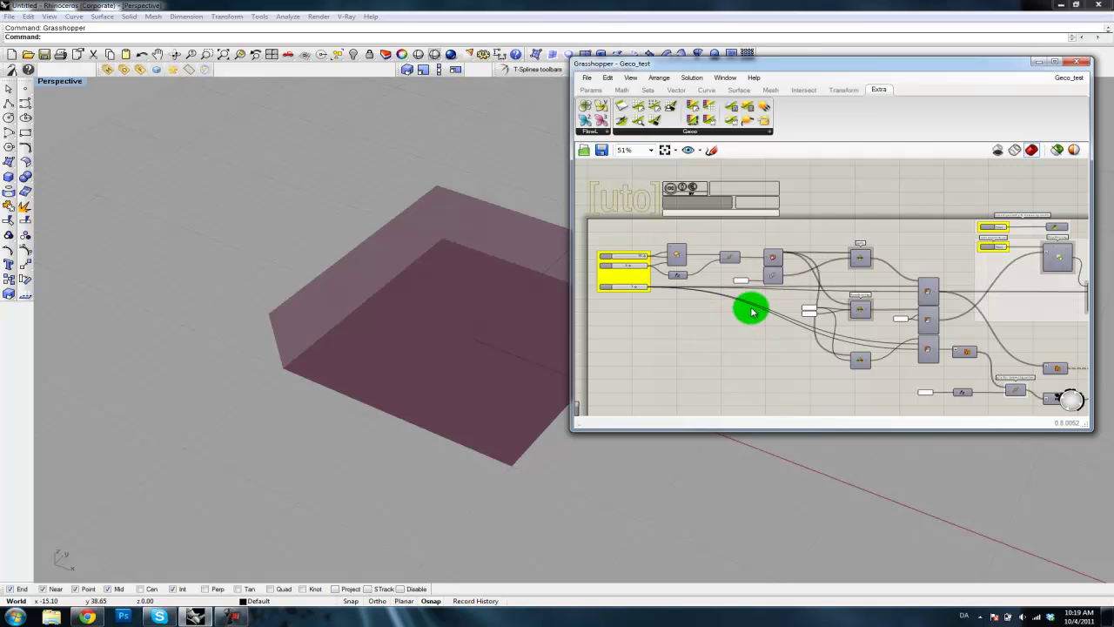
{"action": "scroll", "coordinate": [778, 312], "scroll_direction": "up", "scroll_amount": 4}
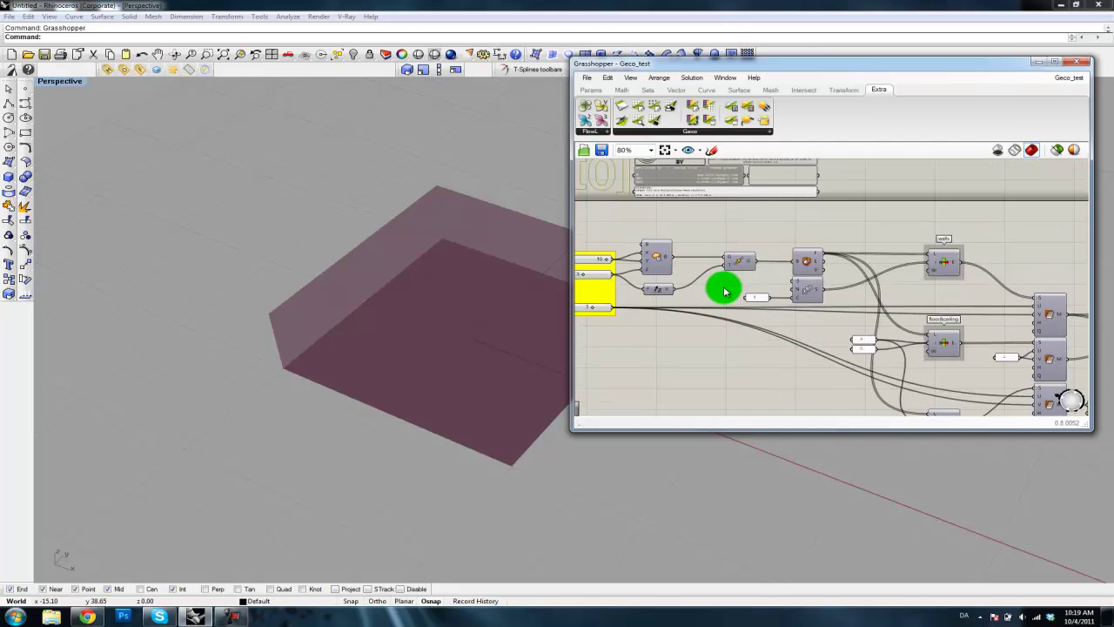
{"action": "right_click_drag", "start_coordinate": [865, 302], "coordinate": [819, 302]}
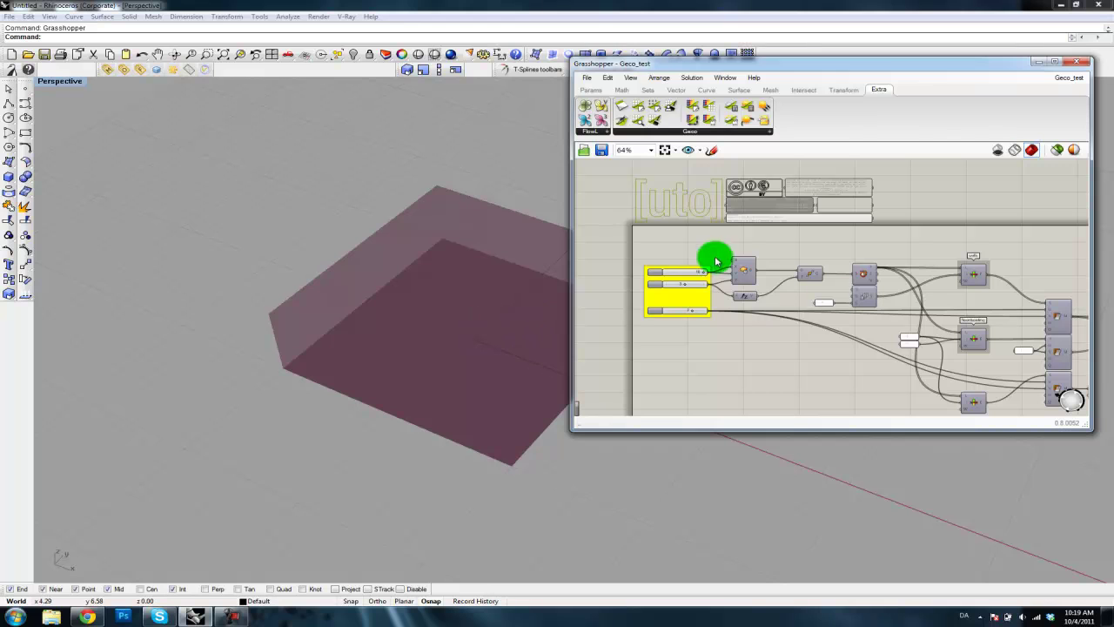
{"action": "scroll", "coordinate": [705, 292], "scroll_direction": "up", "scroll_amount": 4}
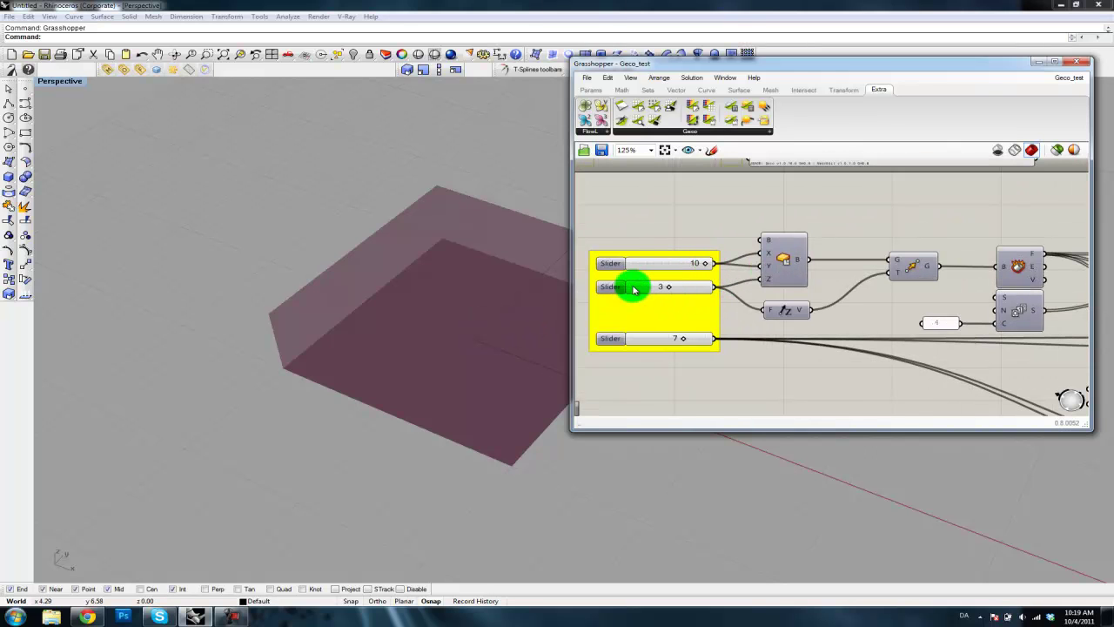
{"action": "scroll", "coordinate": [871, 322], "scroll_direction": "down", "scroll_amount": 5}
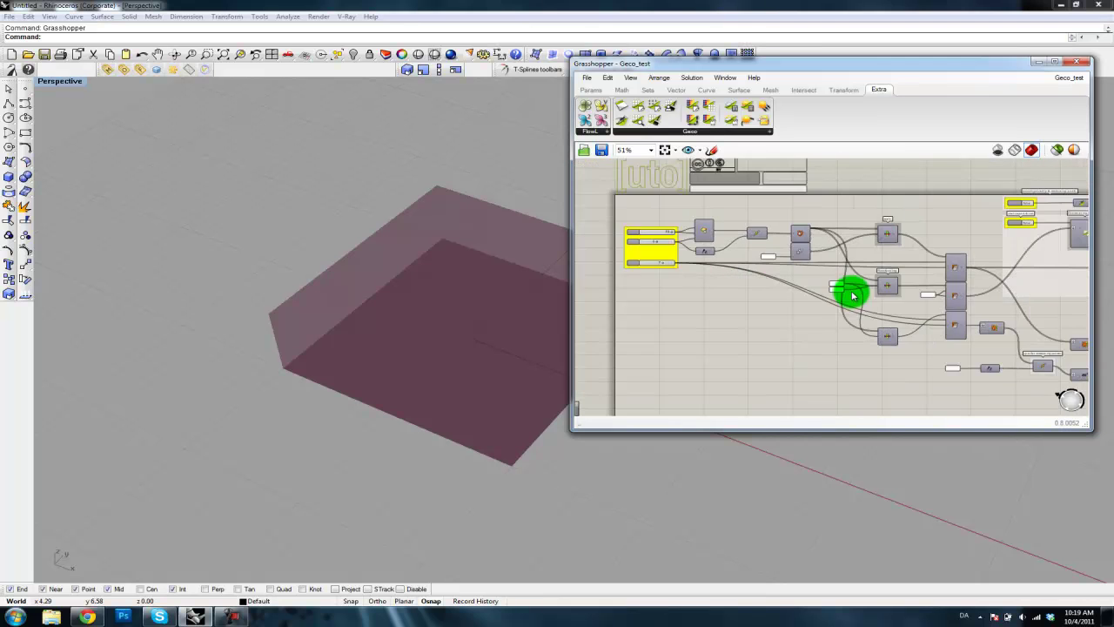
{"action": "scroll", "coordinate": [760, 266], "scroll_direction": "down", "scroll_amount": 4}
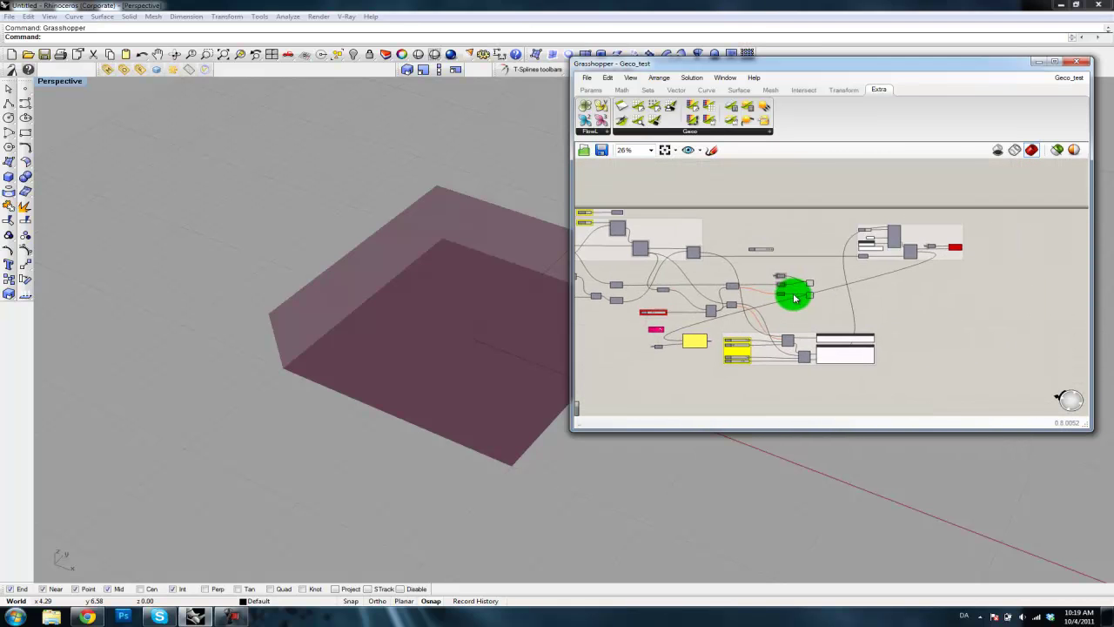
Set the toggle feeding the Ecotect link component to True to start Ecotect.
{"action": "scroll", "coordinate": [756, 284], "scroll_direction": "up", "scroll_amount": 4}
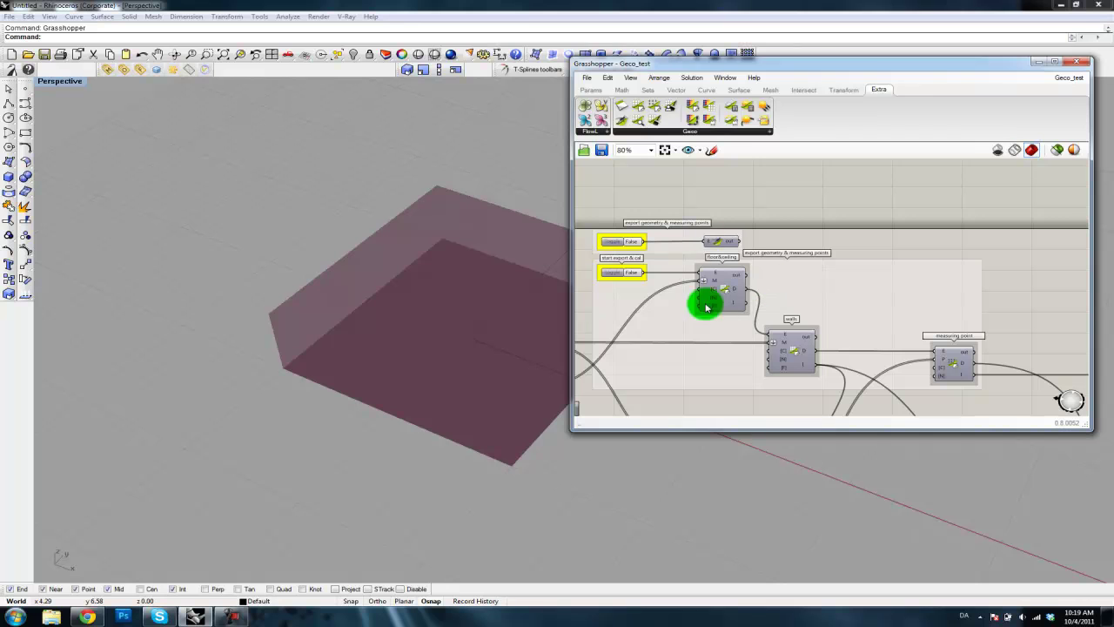
{"action": "scroll", "coordinate": [687, 266], "scroll_direction": "up", "scroll_amount": 3}
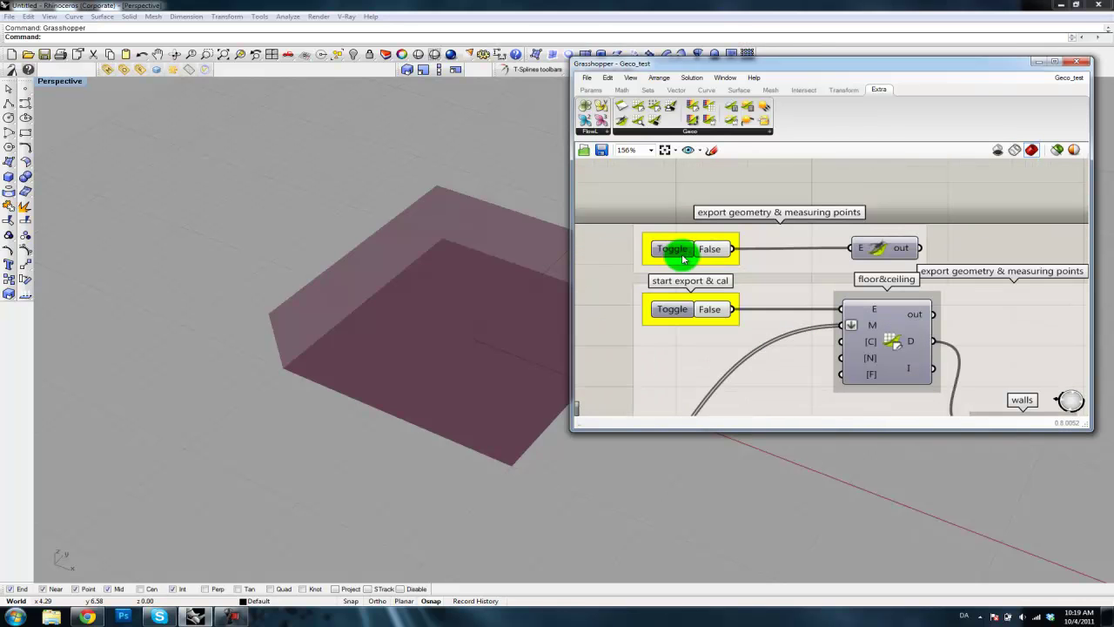
{"action": "left_click", "coordinate": [709, 250]}
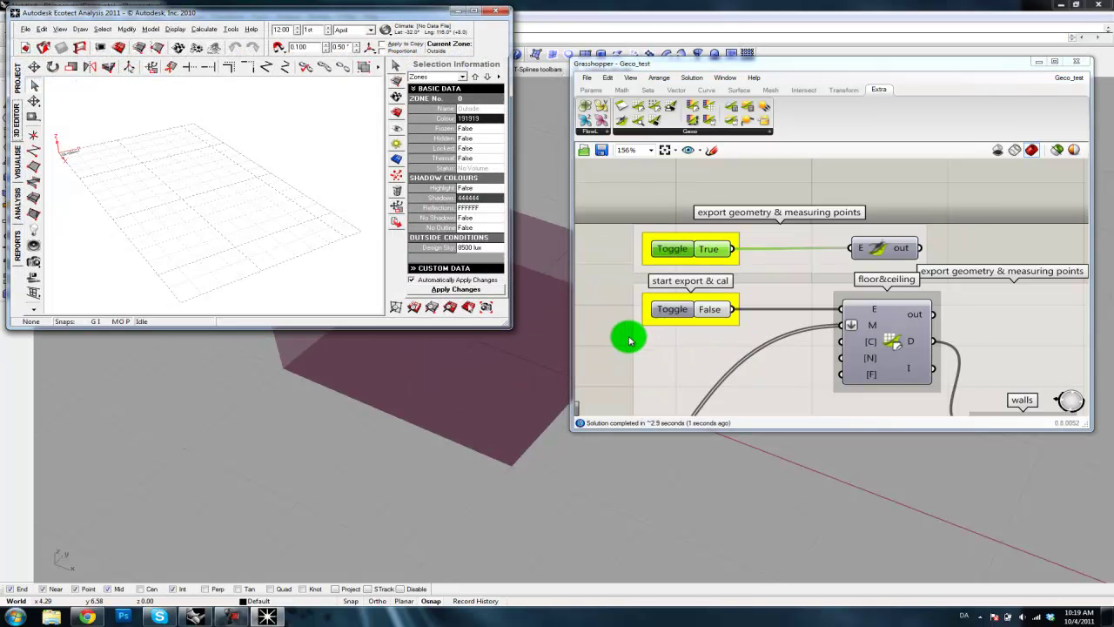
Set the "start export & cal" toggle to True with Ecotect in view to export the geometry and calculate light levels.
{"action": "left_click", "coordinate": [631, 341]}
{"action": "scroll", "coordinate": [669, 316], "scroll_direction": "down", "scroll_amount": 5}
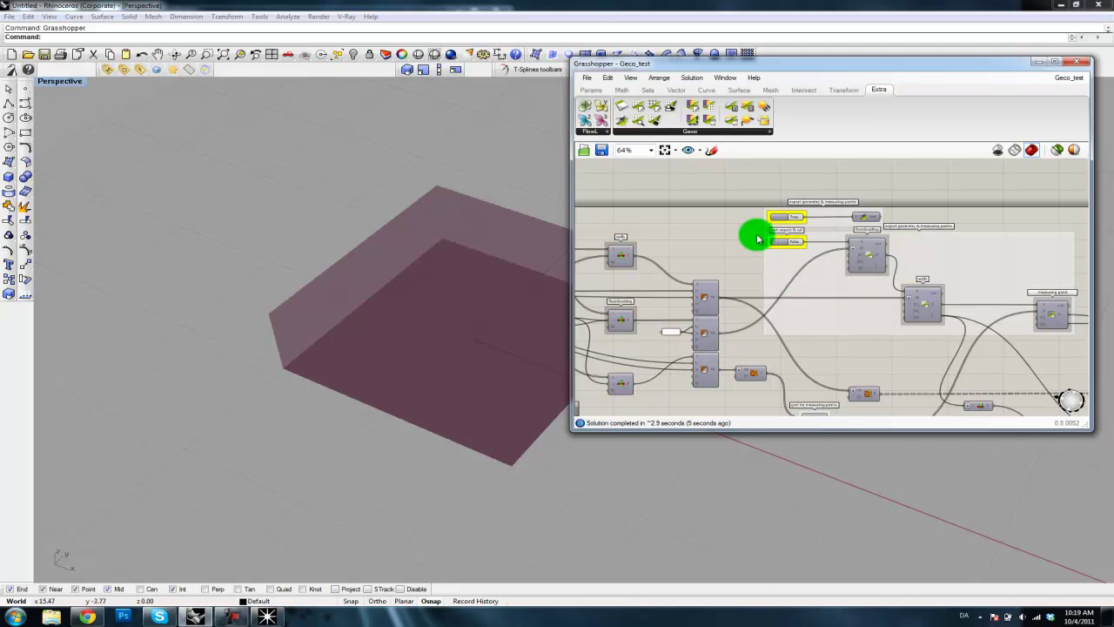
{"action": "scroll", "coordinate": [758, 240], "scroll_direction": "up", "scroll_amount": 4}
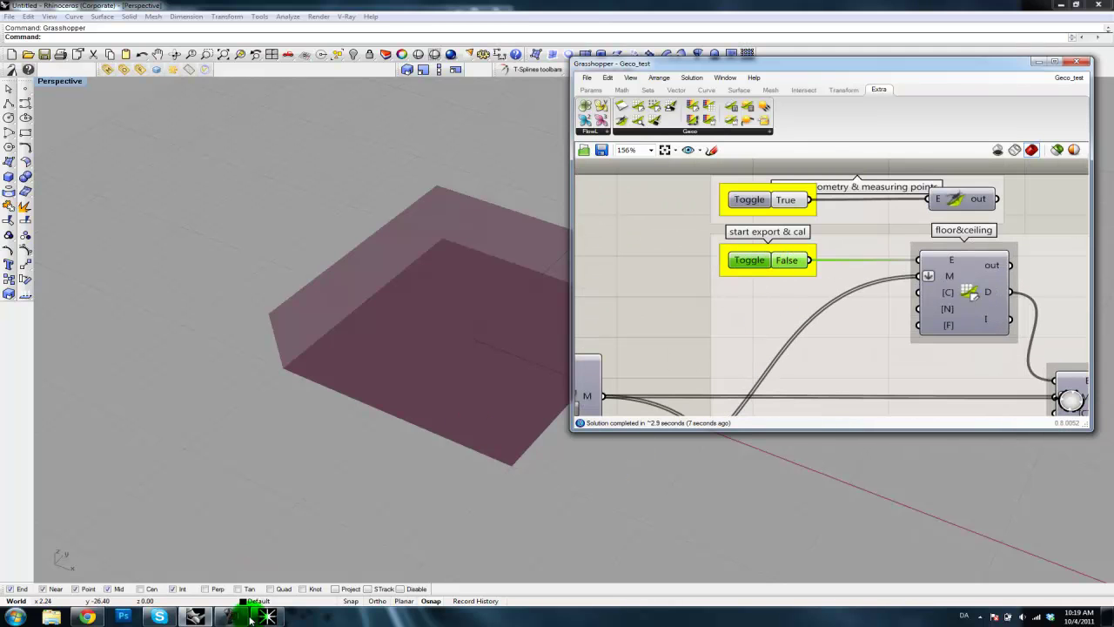
{"action": "left_click", "coordinate": [235, 614]}
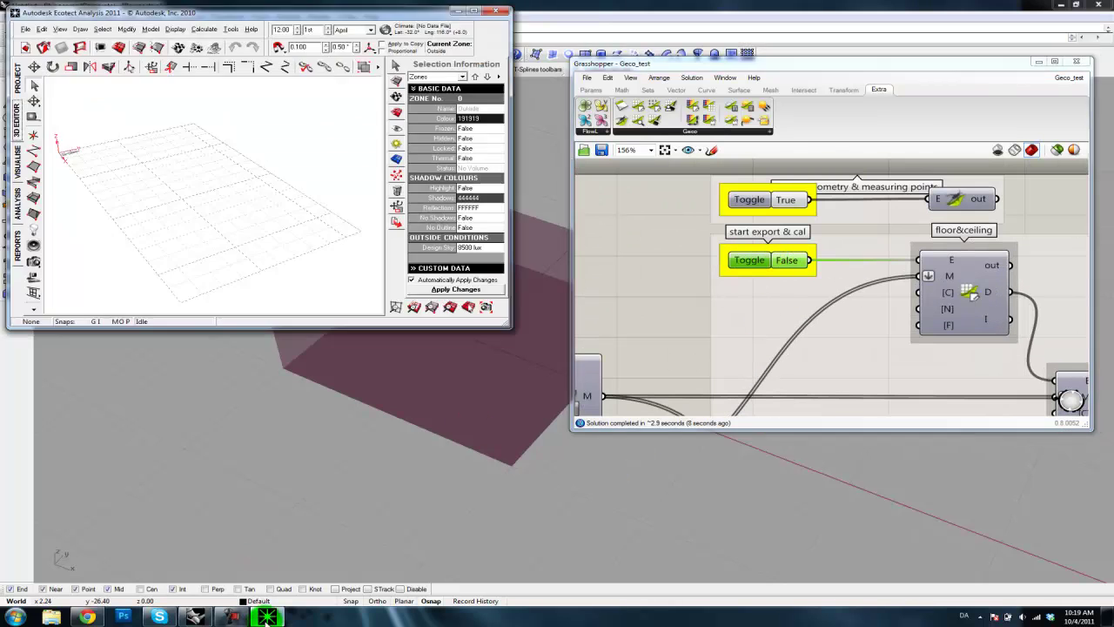
{"action": "left_click", "coordinate": [786, 263]}
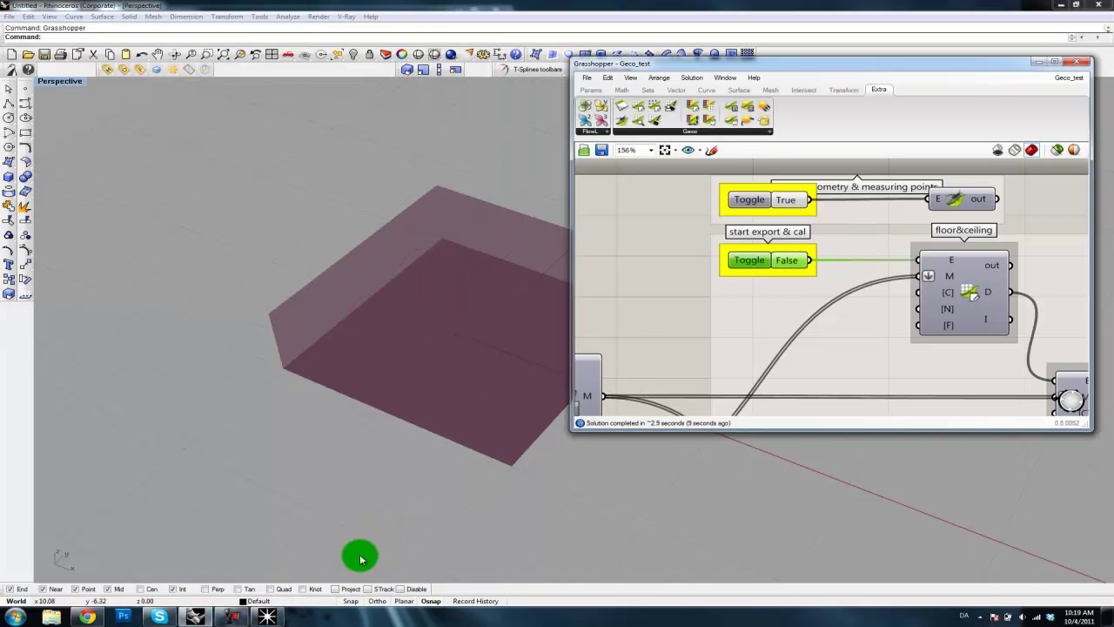
{"action": "left_click", "coordinate": [267, 617]}
{"action": "double_click", "coordinate": [790, 263]}
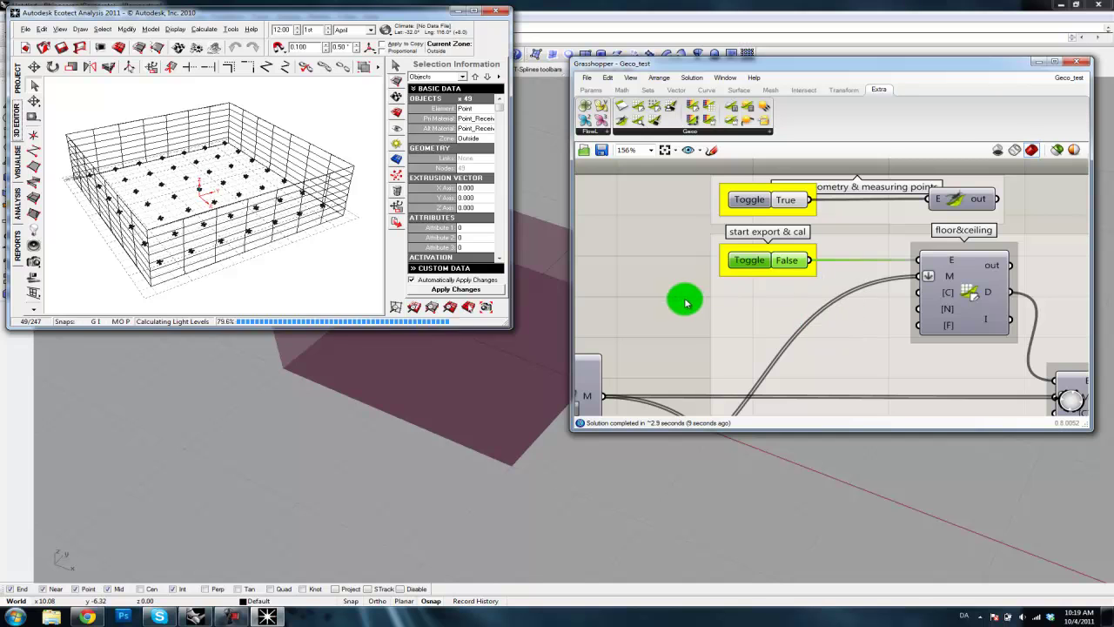
Examine the walls and measuring point export components and the Set Materials group in the definition.
{"action": "scroll", "coordinate": [689, 303], "scroll_direction": "down", "scroll_amount": 5}
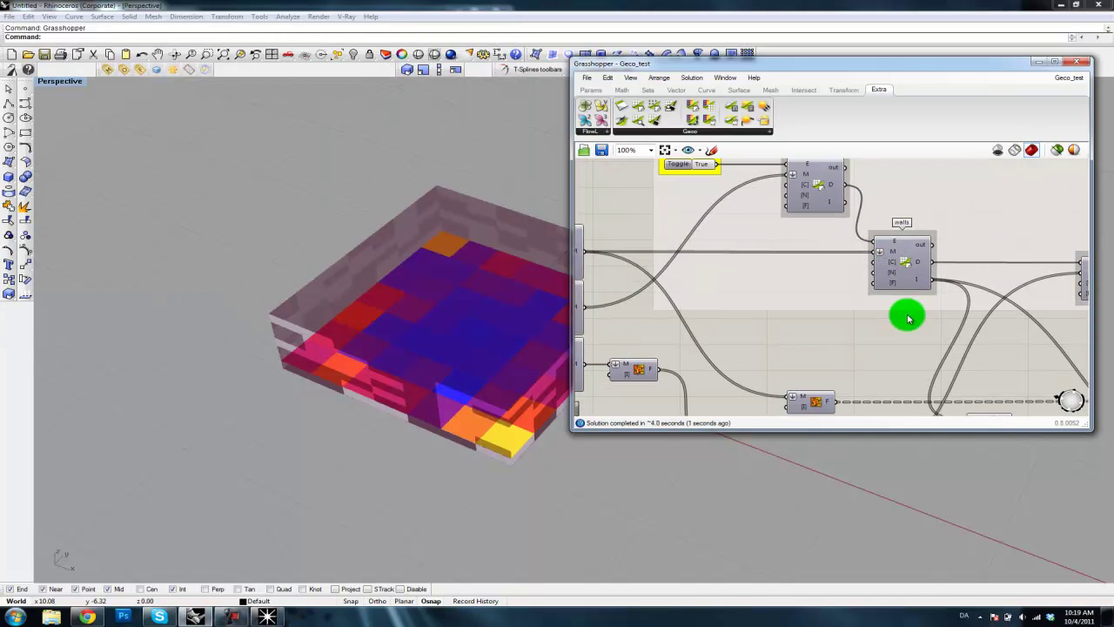
{"action": "left_click", "coordinate": [862, 287]}
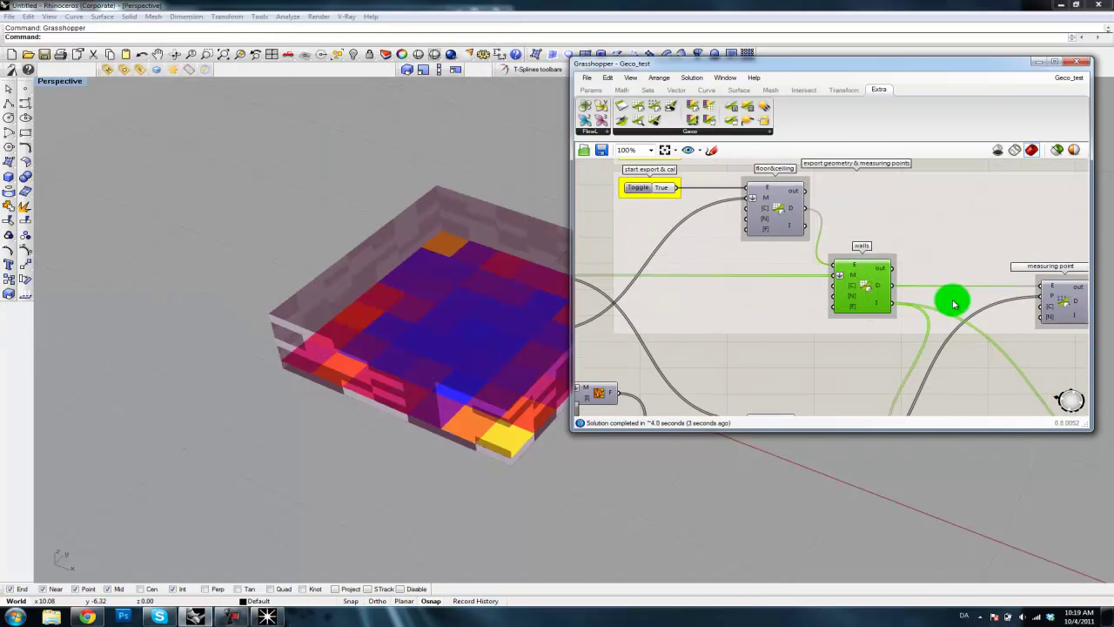
{"action": "right_click_drag", "start_coordinate": [1070, 331], "coordinate": [890, 330]}
{"action": "scroll", "coordinate": [890, 330], "scroll_direction": "down", "scroll_amount": 3}
{"action": "right_click_drag", "start_coordinate": [795, 301], "coordinate": [808, 259]}
{"action": "scroll", "coordinate": [758, 287], "scroll_direction": "up", "scroll_amount": 4}
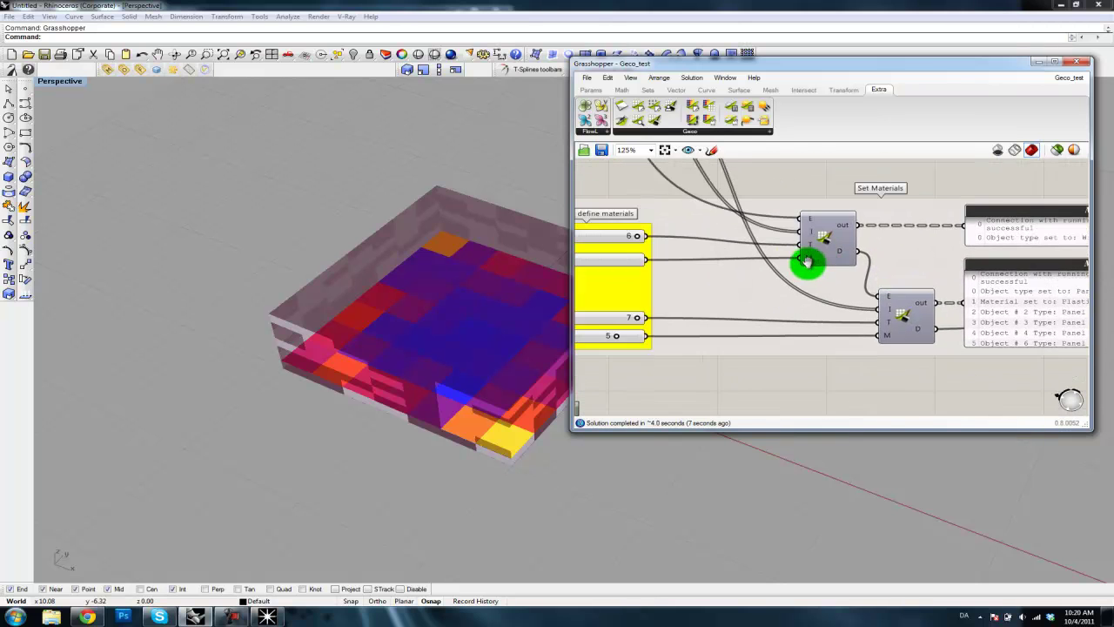
{"action": "scroll", "coordinate": [828, 318], "scroll_direction": "down", "scroll_amount": 5}
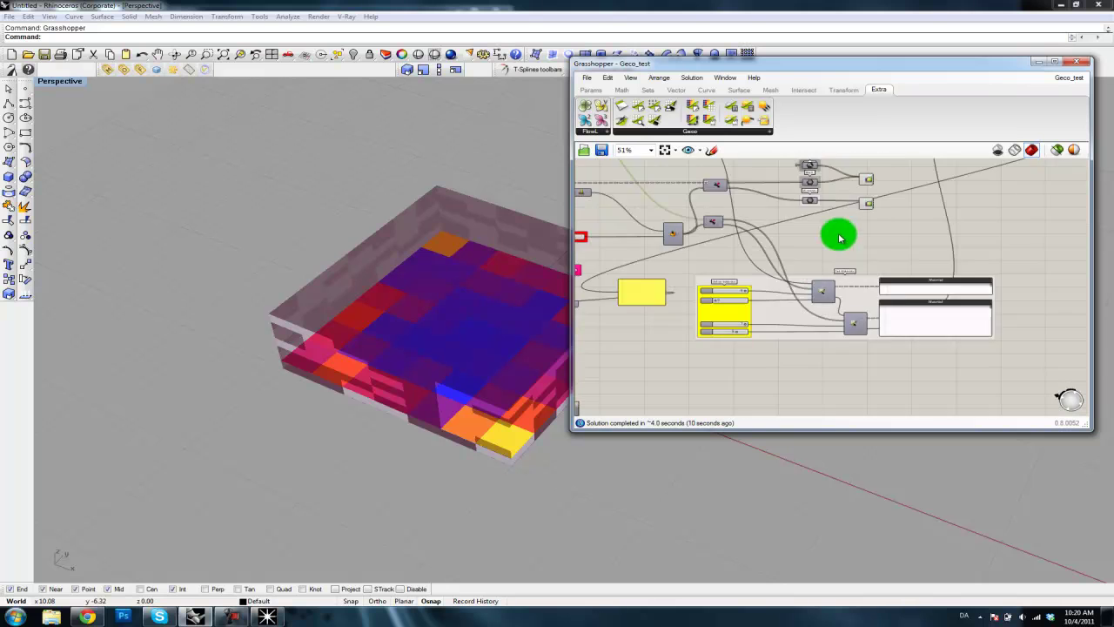
Compare the coloured result mesh in the Rhino viewport with the daylight factor points in Ecotect.
{"action": "right_click_drag", "start_coordinate": [908, 199], "coordinate": [408, 384]}
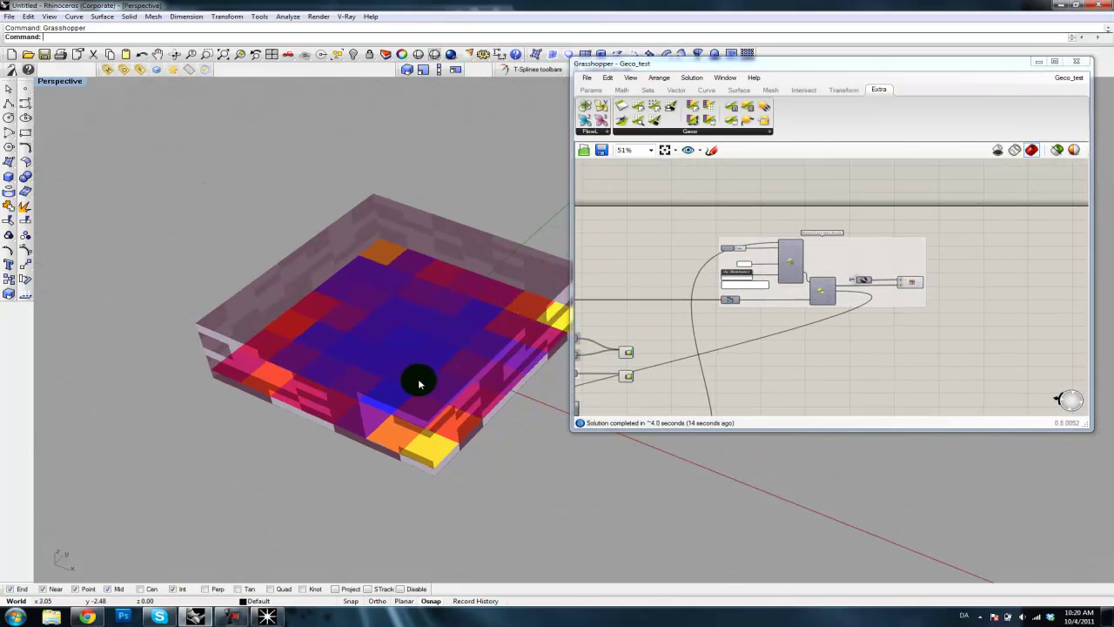
{"action": "scroll", "coordinate": [419, 383], "scroll_direction": "up", "scroll_amount": 2}
{"action": "left_click", "coordinate": [268, 615]}
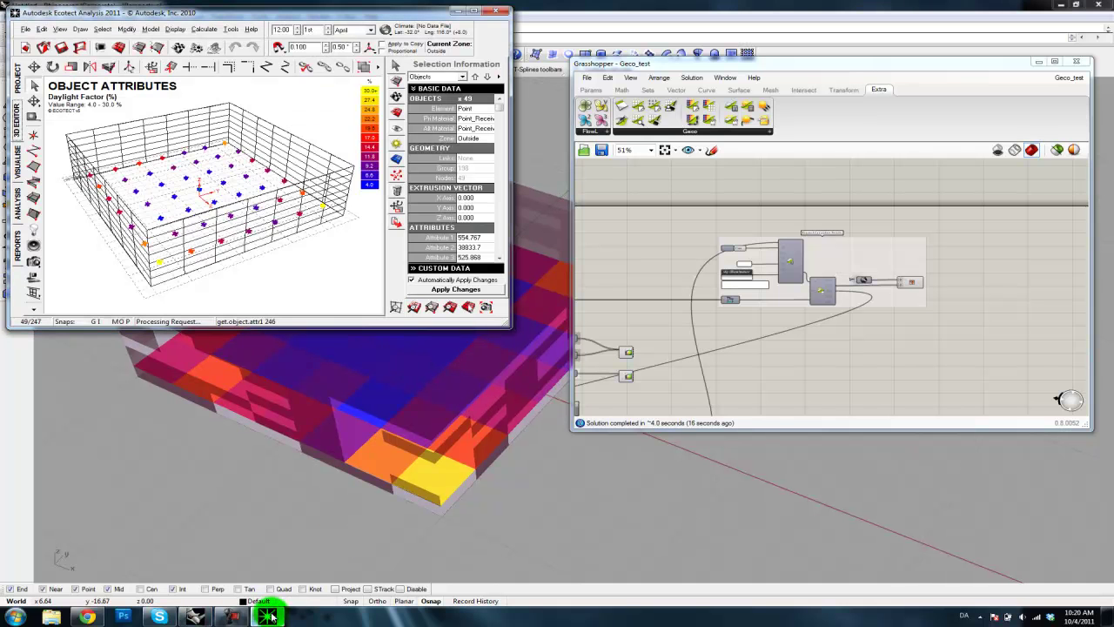
{"action": "right_click_drag", "start_coordinate": [255, 242], "coordinate": [264, 219]}
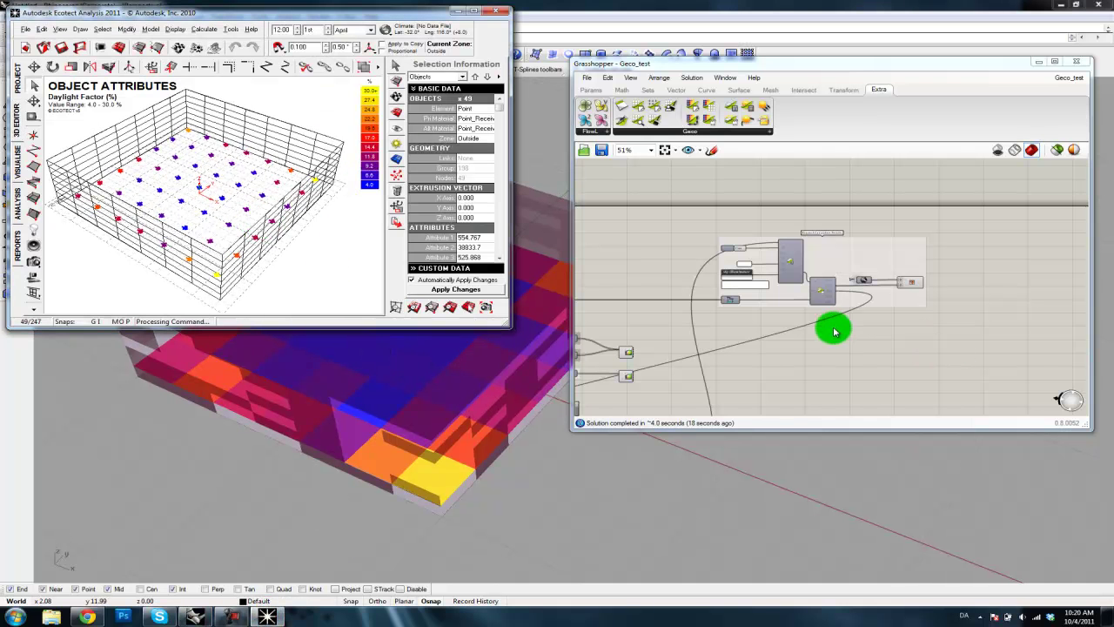
Add a panel below the Request Calculation Results group and connect it to the result request component's Val output.
{"action": "right_click", "coordinate": [900, 294]}
{"action": "left_click", "coordinate": [836, 325]}
{"action": "scroll", "coordinate": [833, 324], "scroll_direction": "up", "scroll_amount": 3}
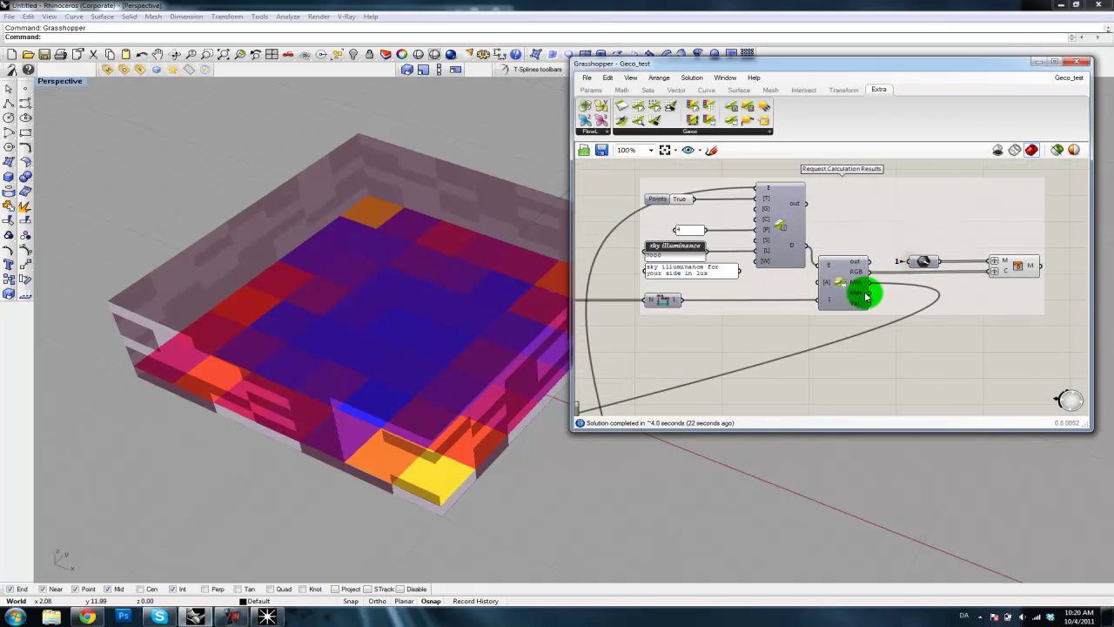
{"action": "left_click", "coordinate": [849, 291]}
{"action": "right_click_drag", "start_coordinate": [928, 332], "coordinate": [880, 320]}
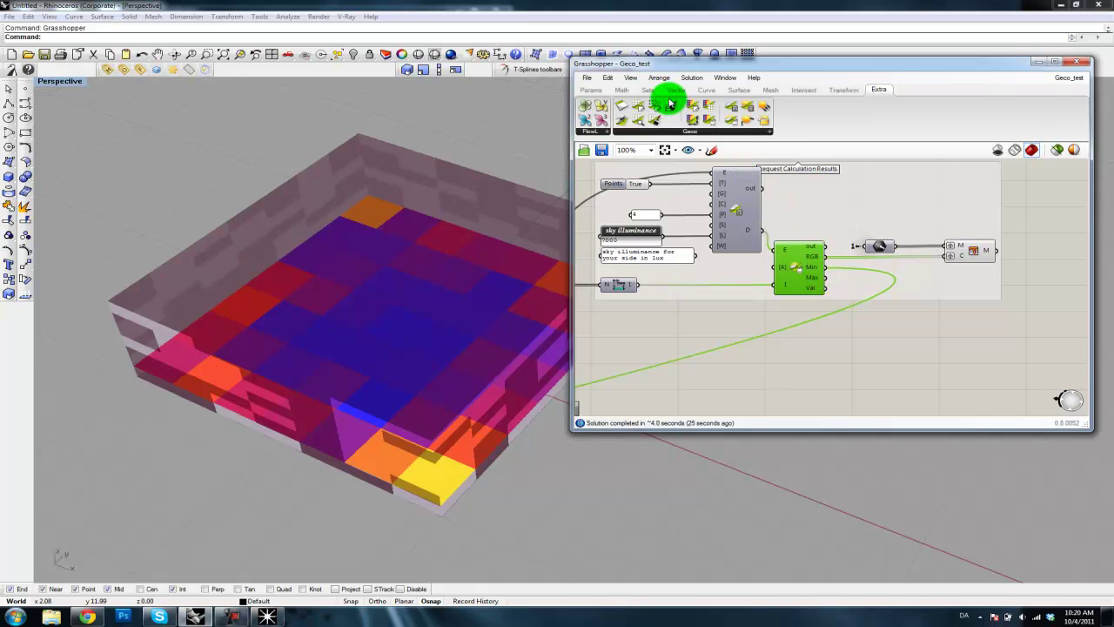
{"action": "left_click", "coordinate": [594, 90]}
{"action": "left_click_drag", "start_coordinate": [781, 121], "coordinate": [920, 310]}
{"action": "right_click_drag", "start_coordinate": [920, 310], "coordinate": [864, 284]}
{"action": "left_click_drag", "start_coordinate": [846, 307], "coordinate": [774, 262]}
{"action": "right_click_drag", "start_coordinate": [953, 341], "coordinate": [890, 279]}
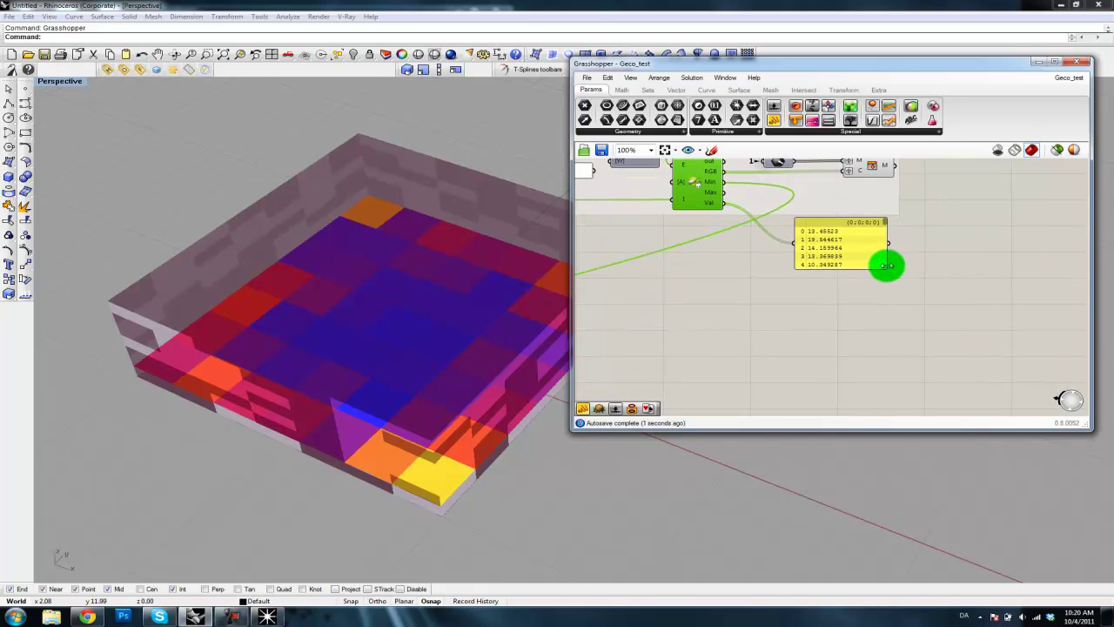
Enlarge the new panel and read through its list of calculated values.
{"action": "left_click_drag", "start_coordinate": [885, 268], "coordinate": [990, 410]}
{"action": "right_click_drag", "start_coordinate": [987, 330], "coordinate": [970, 246]}
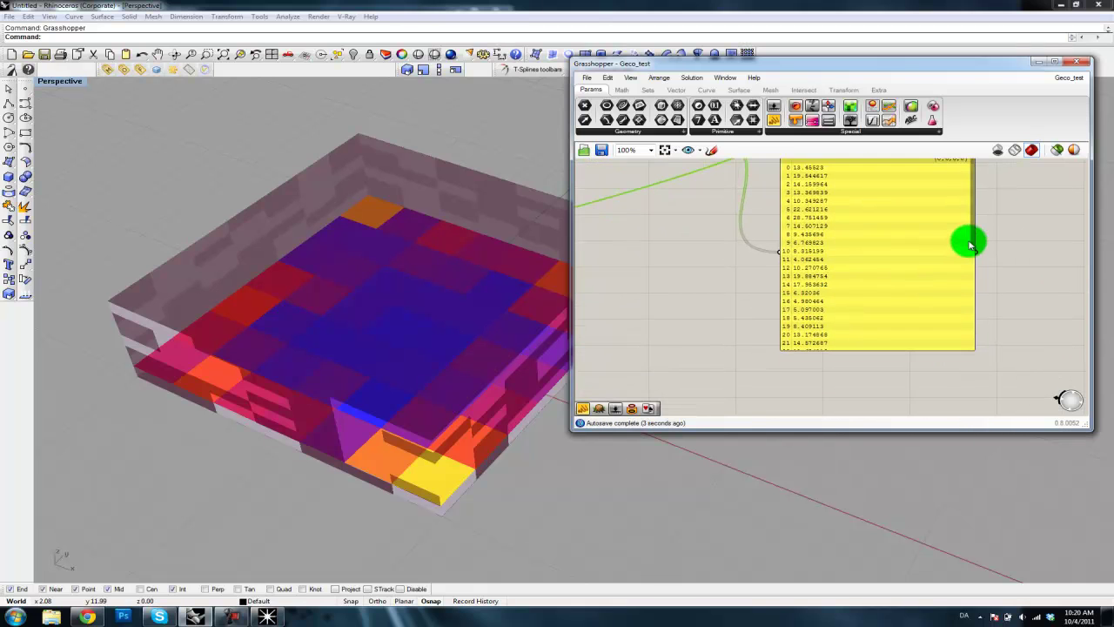
{"action": "left_click_drag", "start_coordinate": [972, 244], "coordinate": [970, 325]}
{"action": "left_click", "coordinate": [833, 244]}
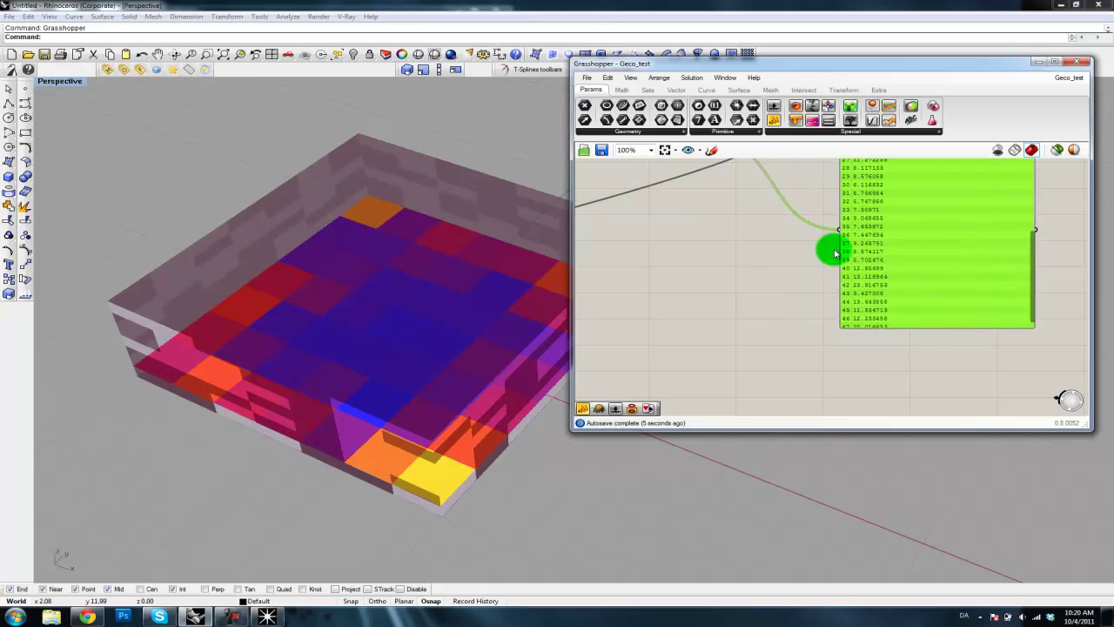
Reconnect the large results panel to the result request component's Min output and delete the panel after viewing it.
{"action": "right_click_drag", "start_coordinate": [833, 244], "coordinate": [850, 370]}
{"action": "left_click_drag", "start_coordinate": [906, 355], "coordinate": [766, 250]}
{"action": "right_click_drag", "start_coordinate": [809, 304], "coordinate": [737, 281]}
{"action": "left_click_drag", "start_coordinate": [829, 331], "coordinate": [702, 216]}
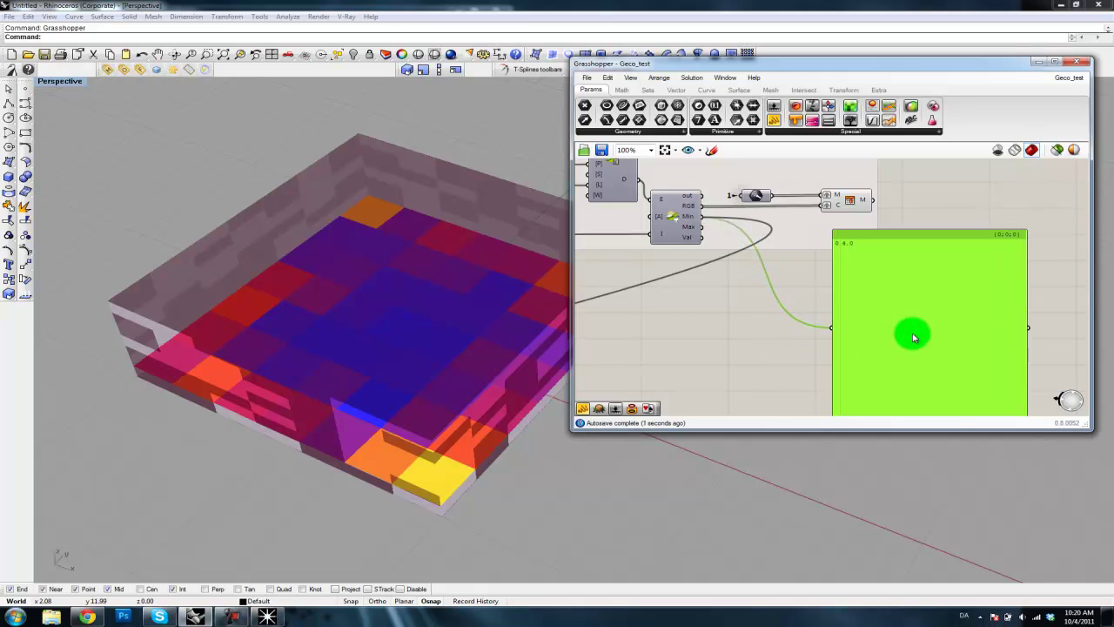
{"action": "key", "text": "Delete"}
Trace the Min output to its panel and the fitness number parameter, and examine the Galapagos component's genome and fitness links.
{"action": "right_click_drag", "start_coordinate": [801, 296], "coordinate": [888, 321]}
{"action": "scroll", "coordinate": [888, 321], "scroll_direction": "down", "scroll_amount": 4}
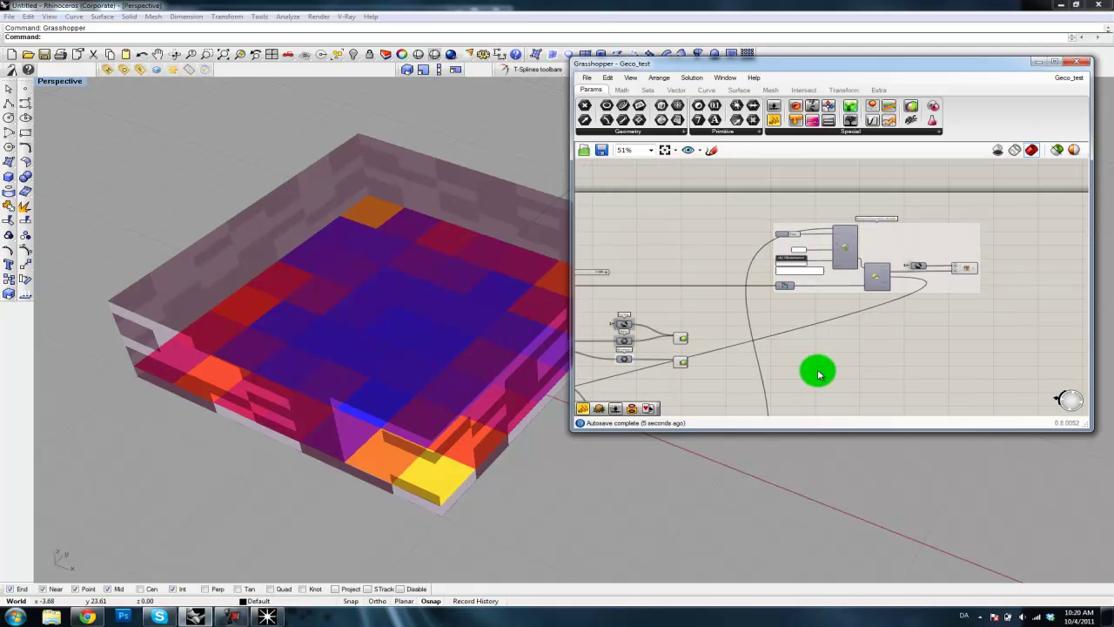
{"action": "scroll", "coordinate": [880, 269], "scroll_direction": "down", "scroll_amount": 2}
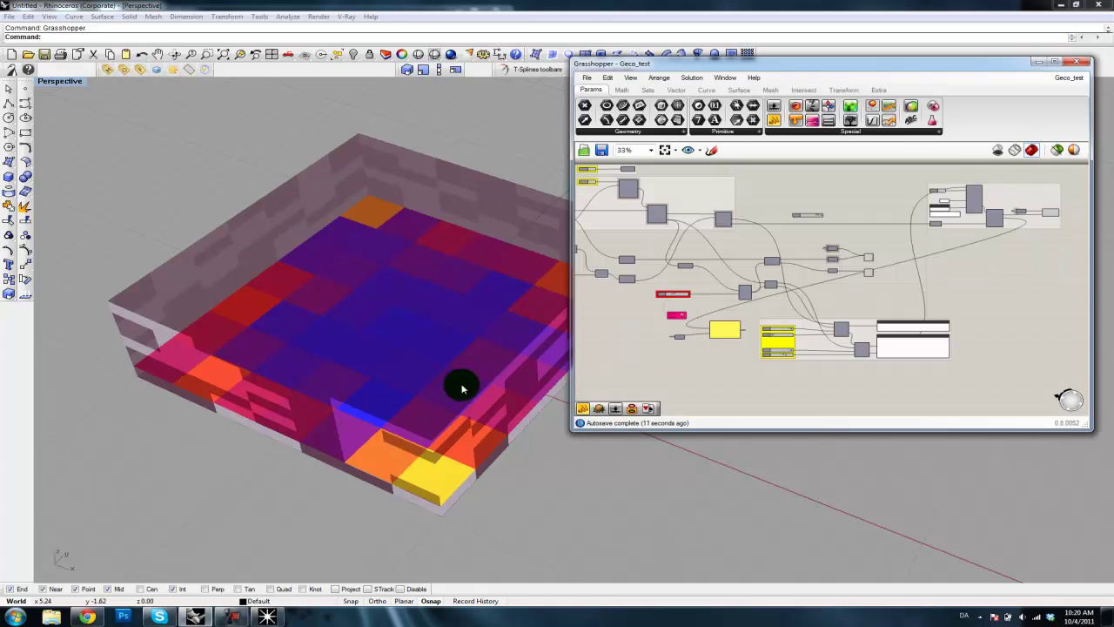
{"action": "scroll", "coordinate": [920, 305], "scroll_direction": "up", "scroll_amount": 4}
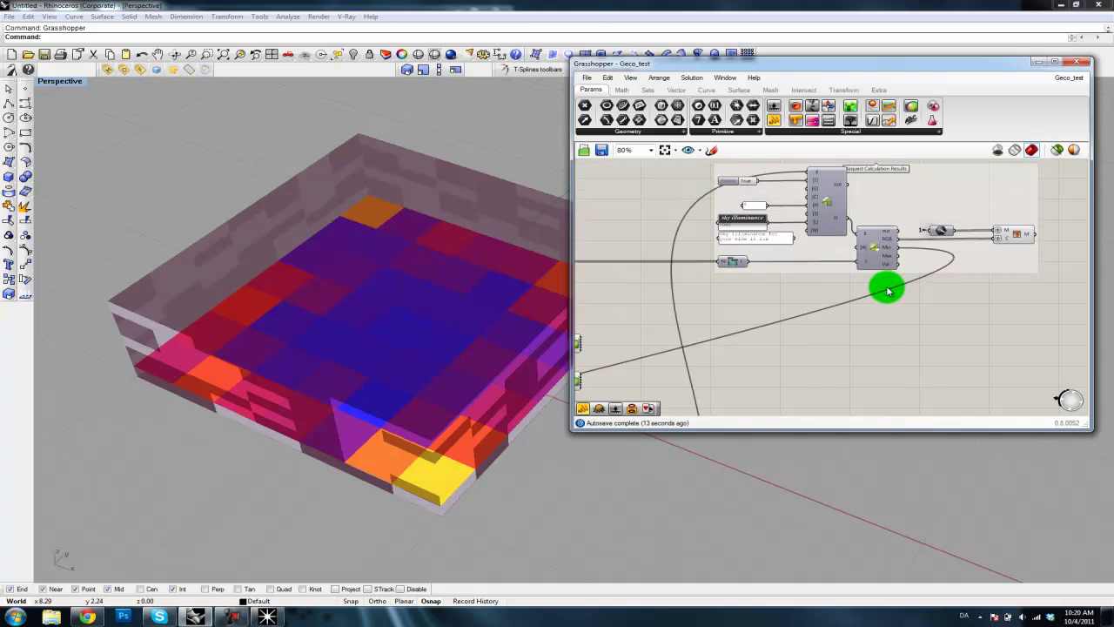
{"action": "mouse_move", "coordinate": [892, 253]}
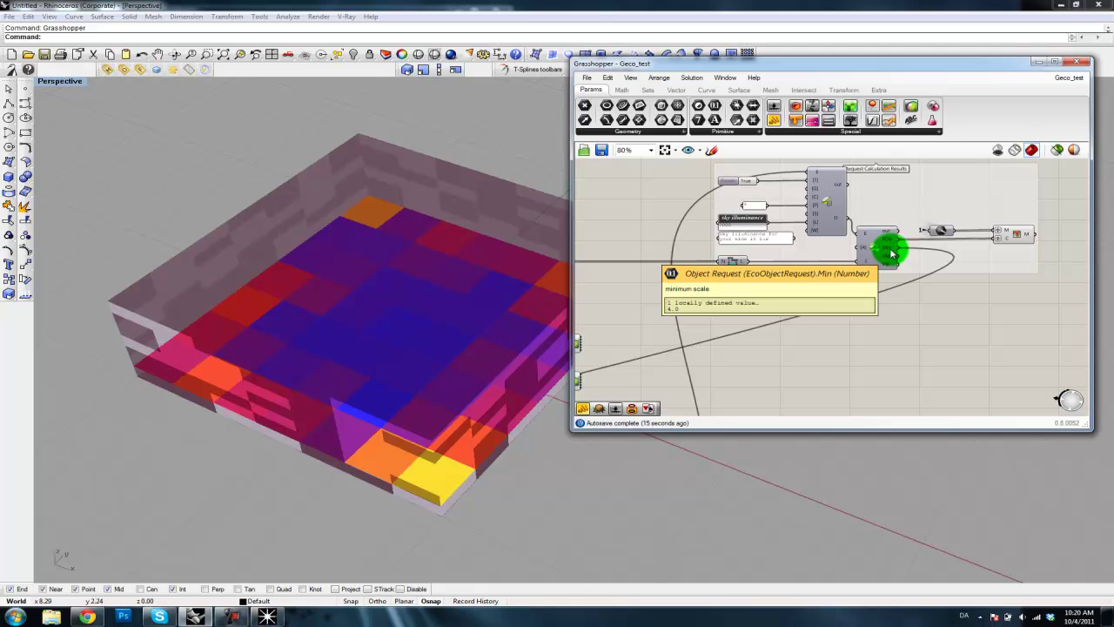
{"action": "scroll", "coordinate": [696, 351], "scroll_direction": "down", "scroll_amount": 4}
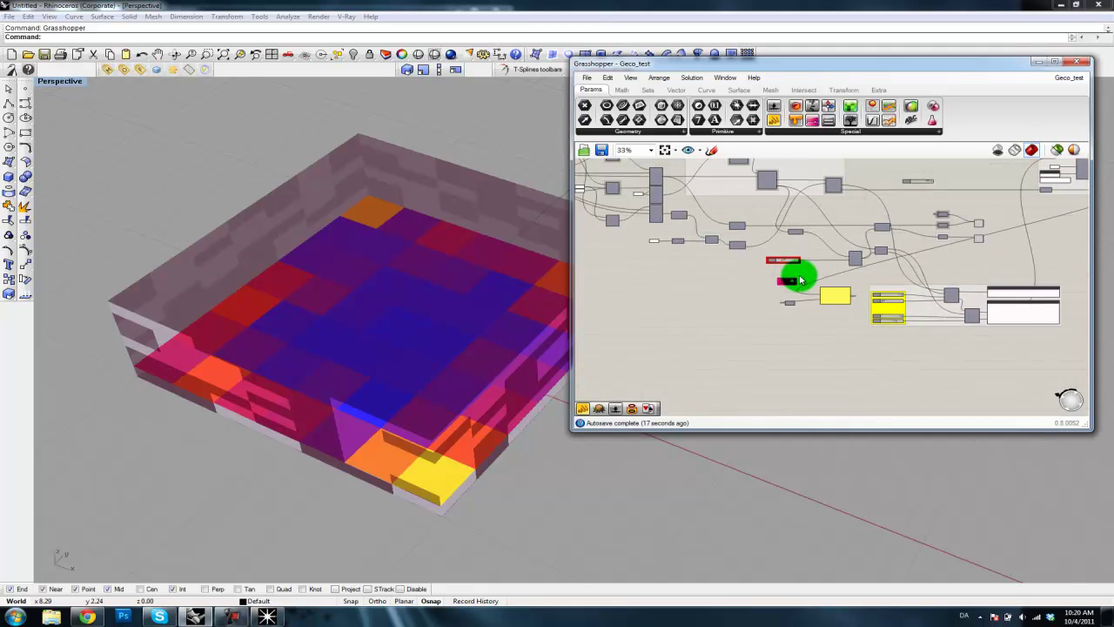
{"action": "scroll", "coordinate": [754, 320], "scroll_direction": "up", "scroll_amount": 6}
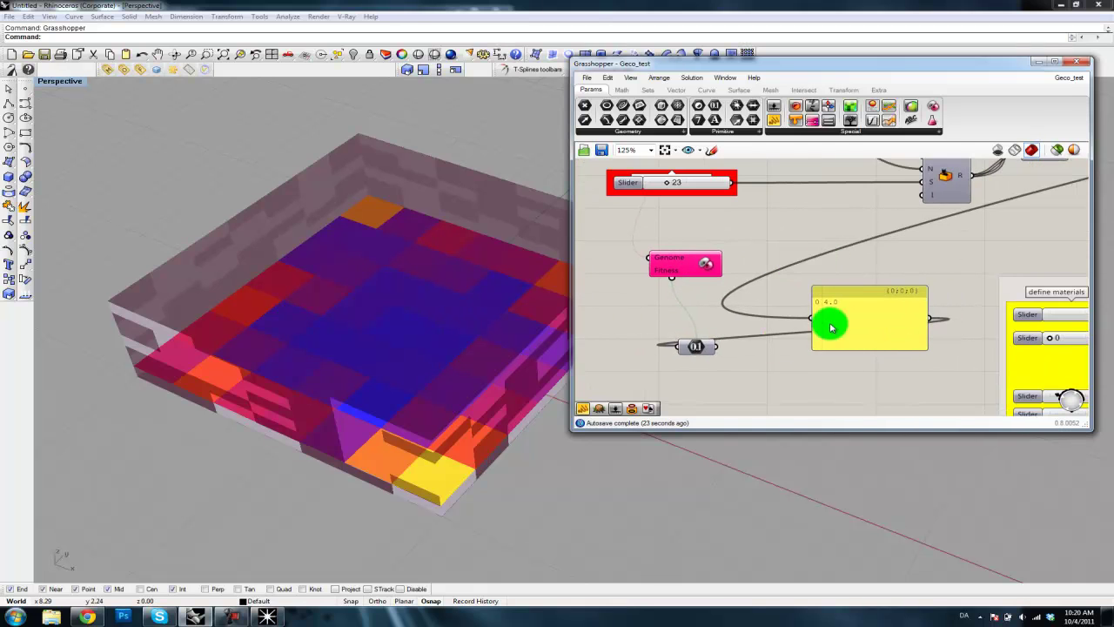
{"action": "left_click", "coordinate": [853, 315]}
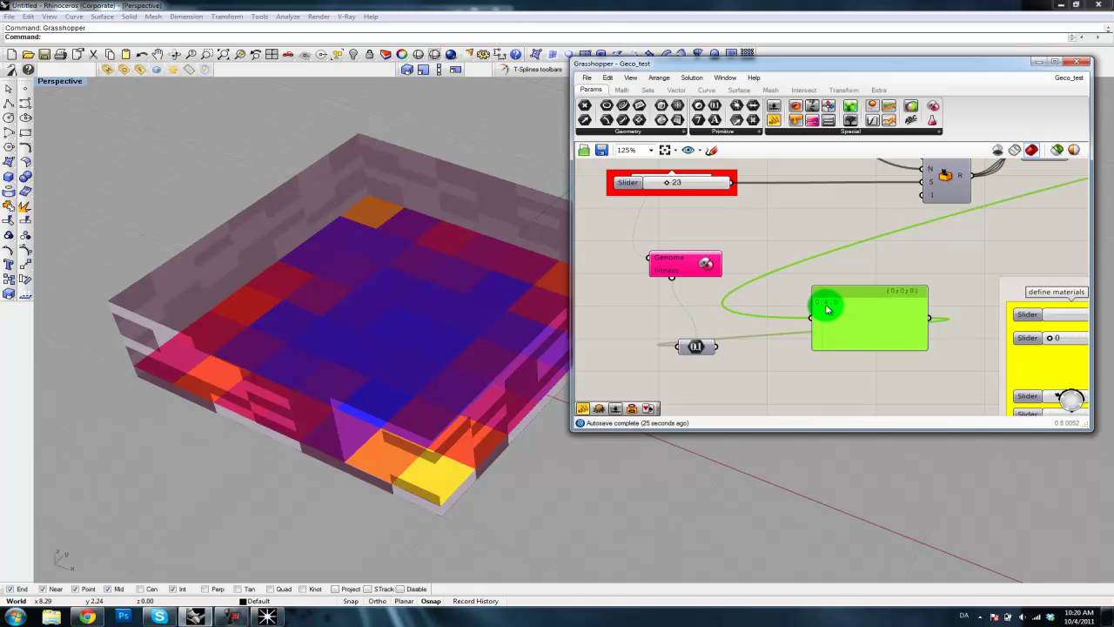
{"action": "left_click", "coordinate": [674, 278]}
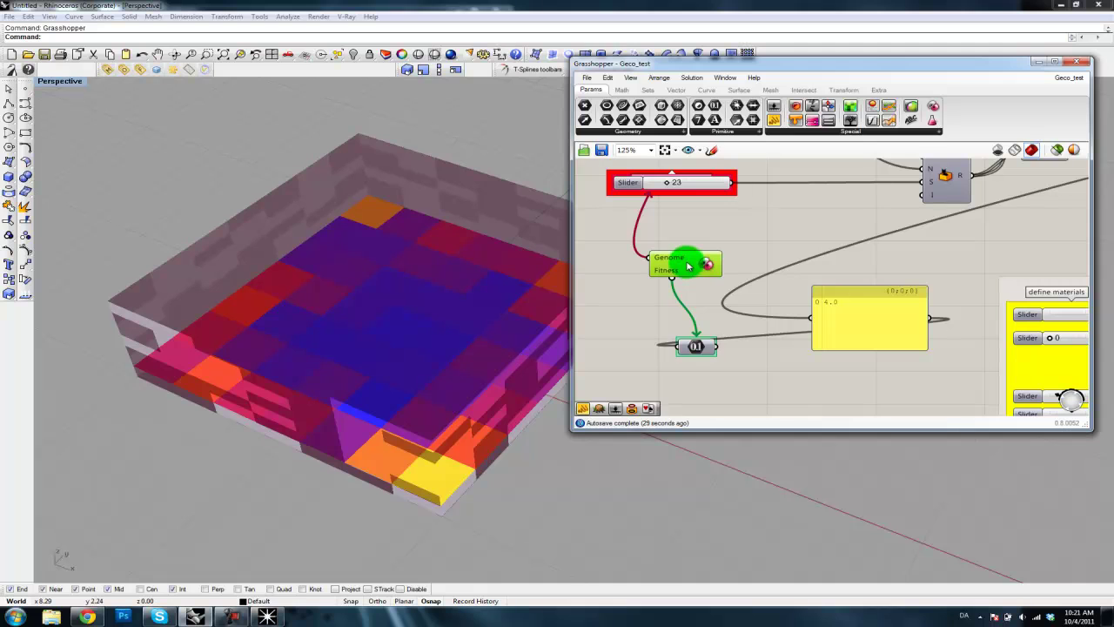
Open the Galapagos editor to view its solver page beside the genome and fitness links, and close it without running.
{"action": "double_click", "coordinate": [687, 265]}
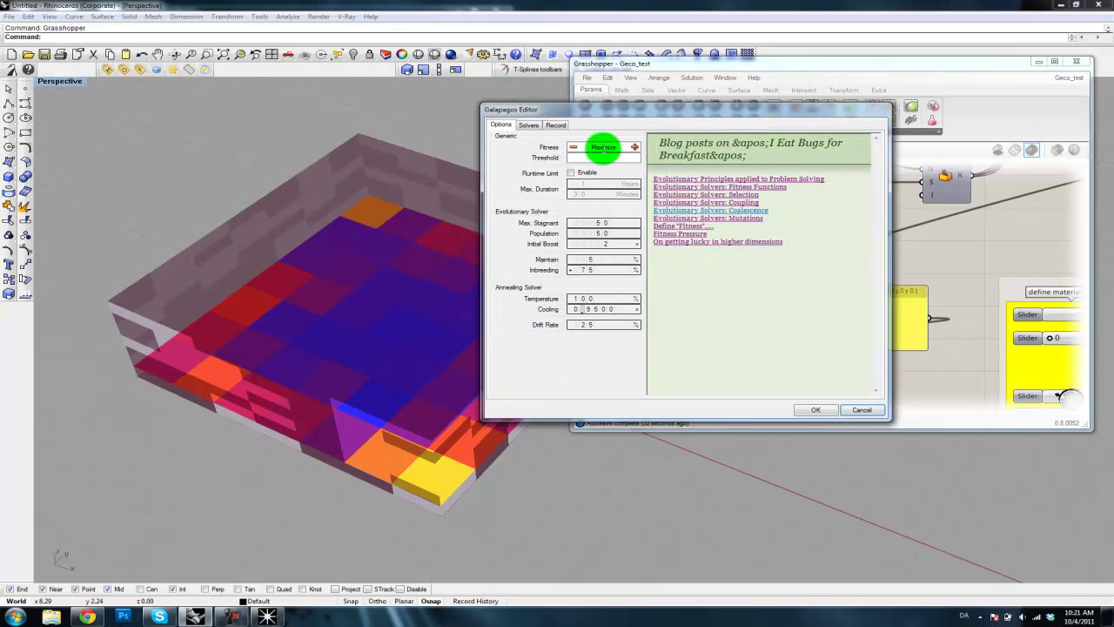
{"action": "left_click_drag", "start_coordinate": [624, 109], "coordinate": [239, 149]}
{"action": "left_click", "coordinate": [140, 163]}
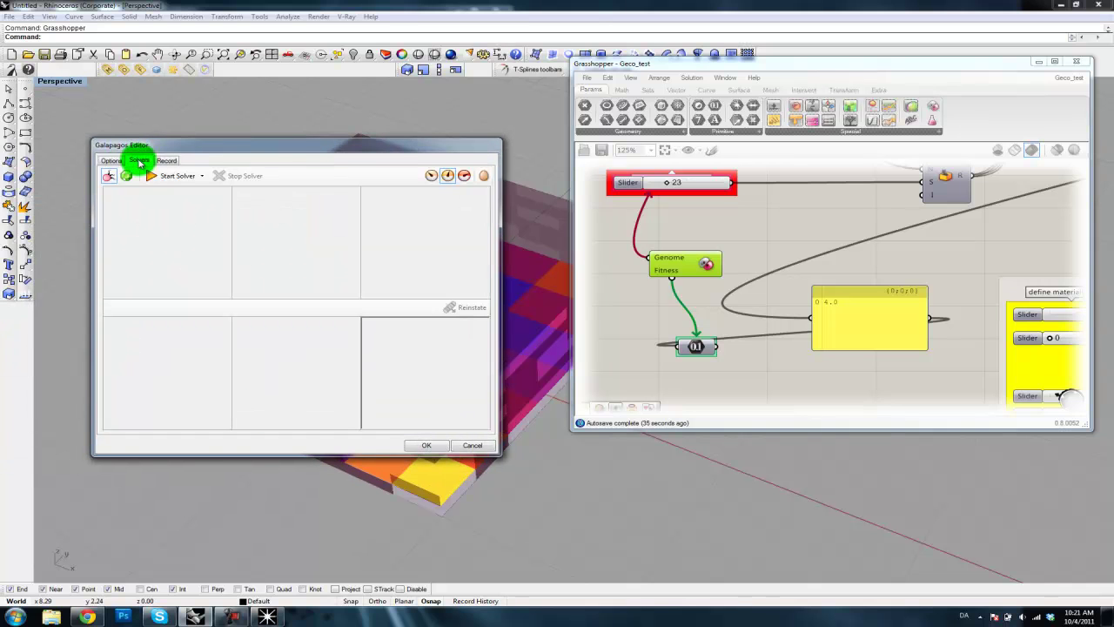
{"action": "right_click_drag", "start_coordinate": [736, 239], "coordinate": [784, 276]}
{"action": "right_click", "coordinate": [734, 303]}
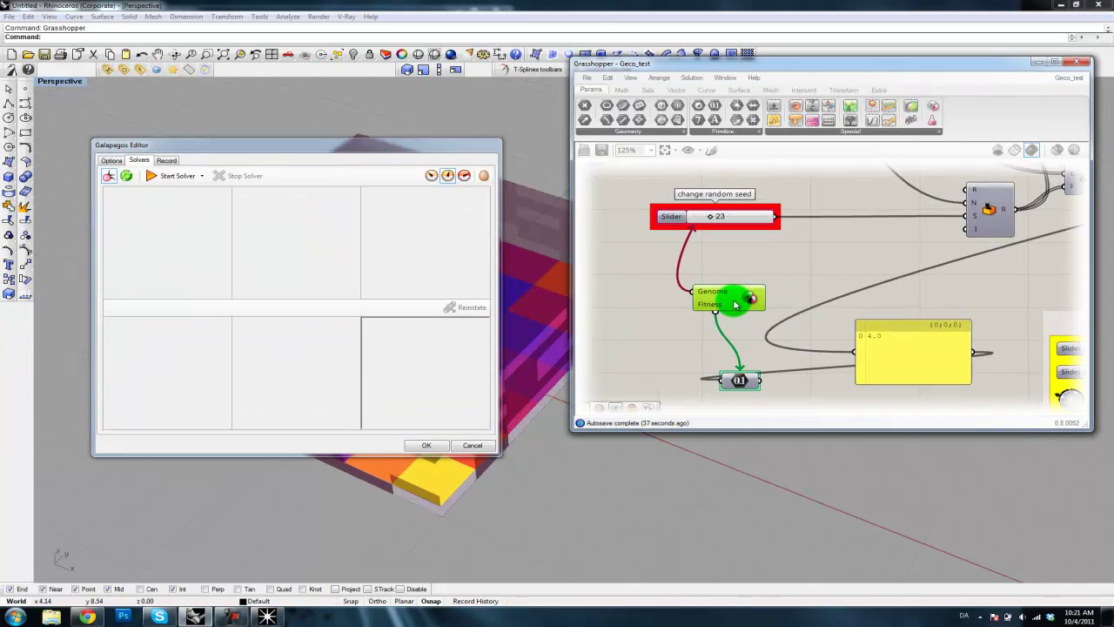
{"action": "mouse_move", "coordinate": [708, 298]}
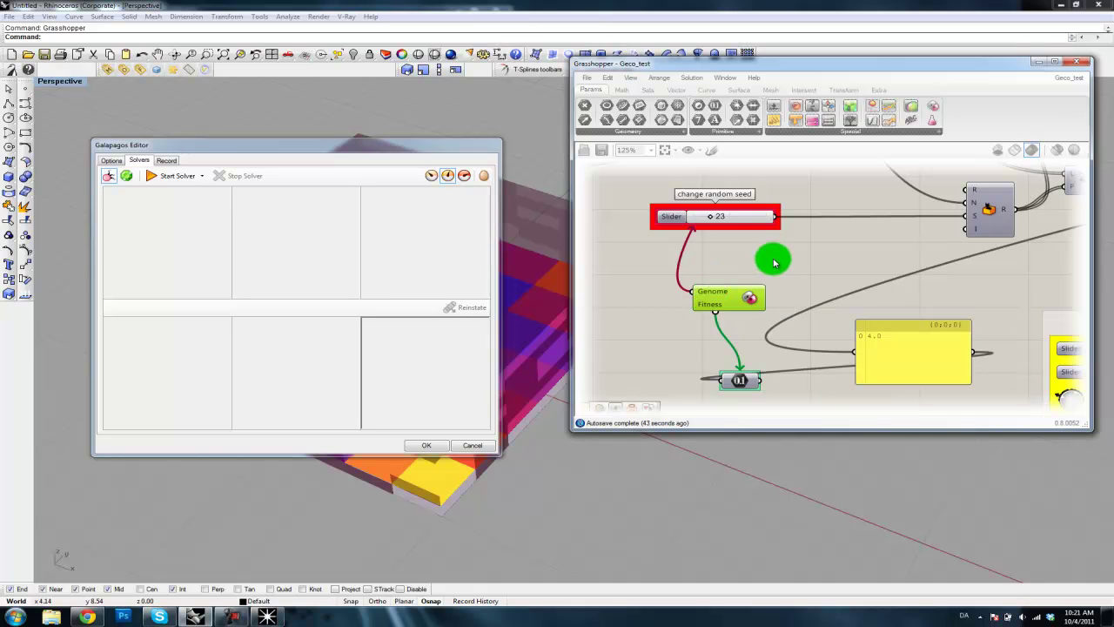
{"action": "left_click", "coordinate": [464, 446]}
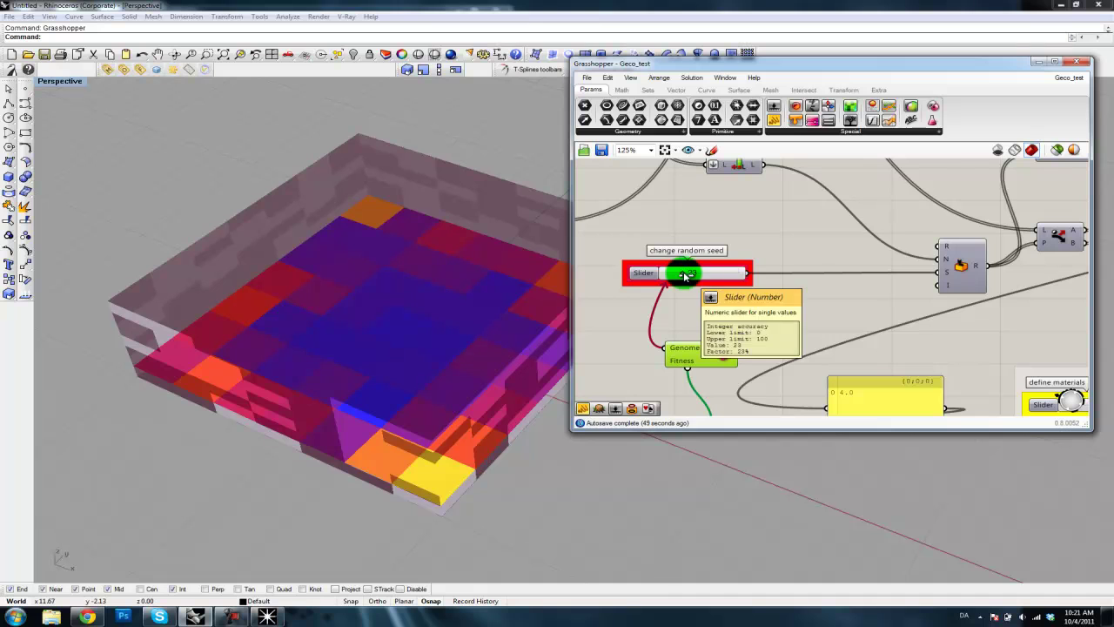
Examine how the "change random seed" slider feeds the random reduce component, and set the slider to 37.
{"action": "left_click", "coordinate": [715, 317]}
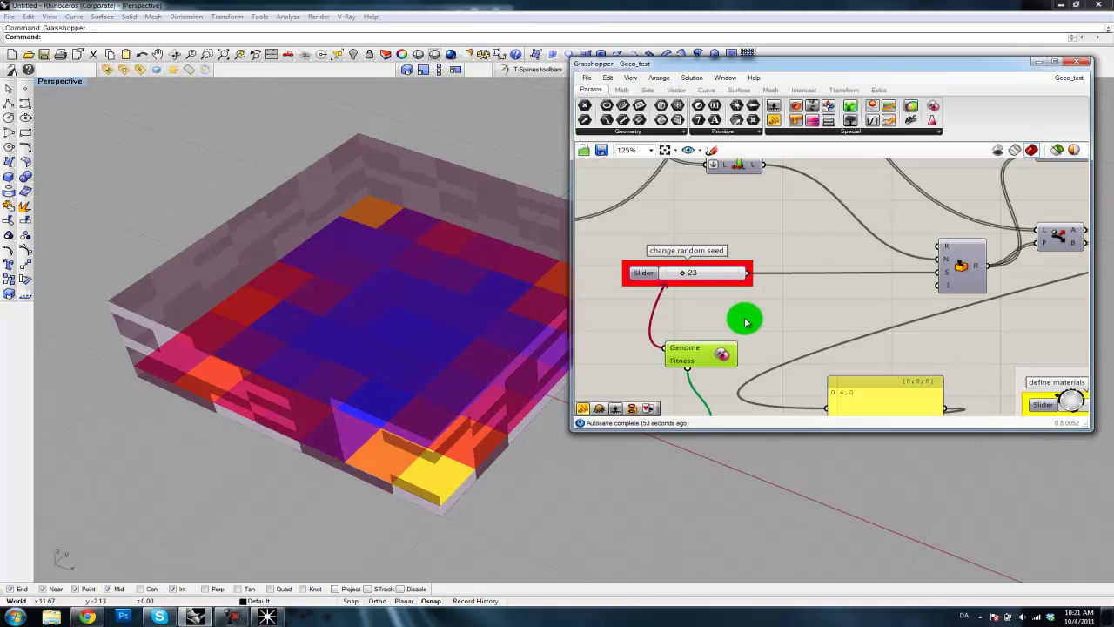
{"action": "right_click_drag", "start_coordinate": [745, 322], "coordinate": [775, 317]}
{"action": "left_click", "coordinate": [716, 288]}
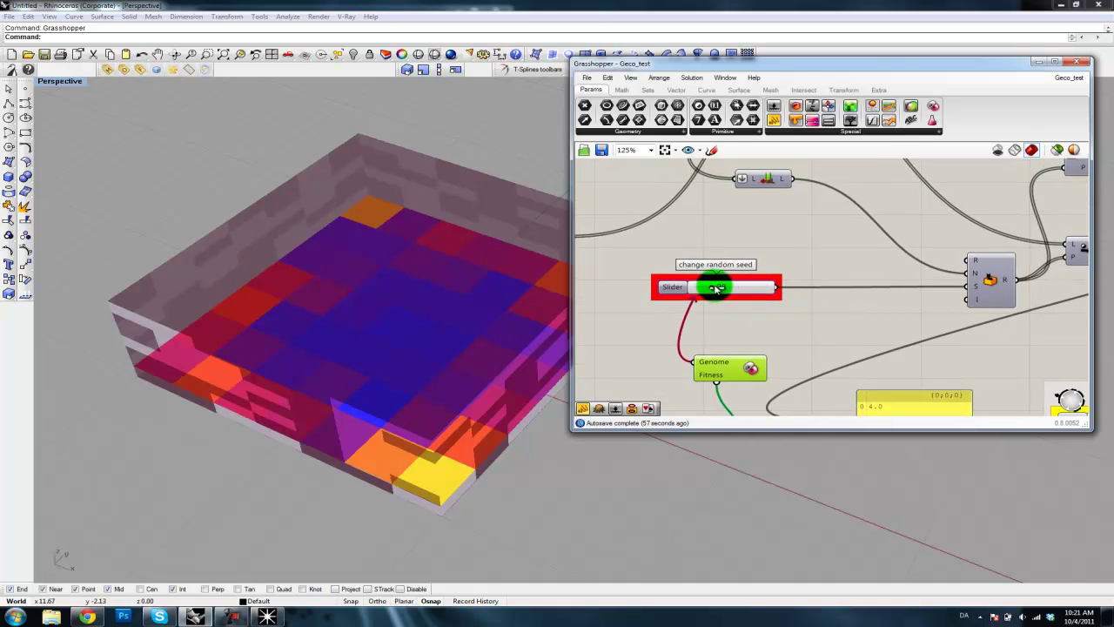
{"action": "left_click", "coordinate": [905, 299]}
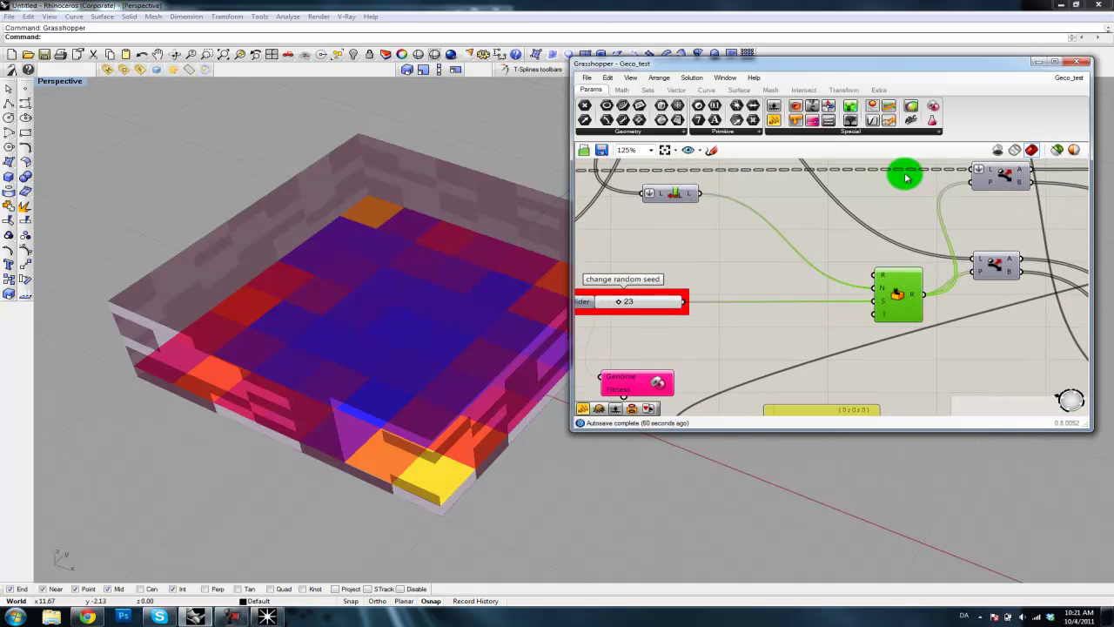
{"action": "right_click_drag", "start_coordinate": [989, 301], "coordinate": [925, 305]}
{"action": "scroll", "coordinate": [740, 309], "scroll_direction": "up", "scroll_amount": 2}
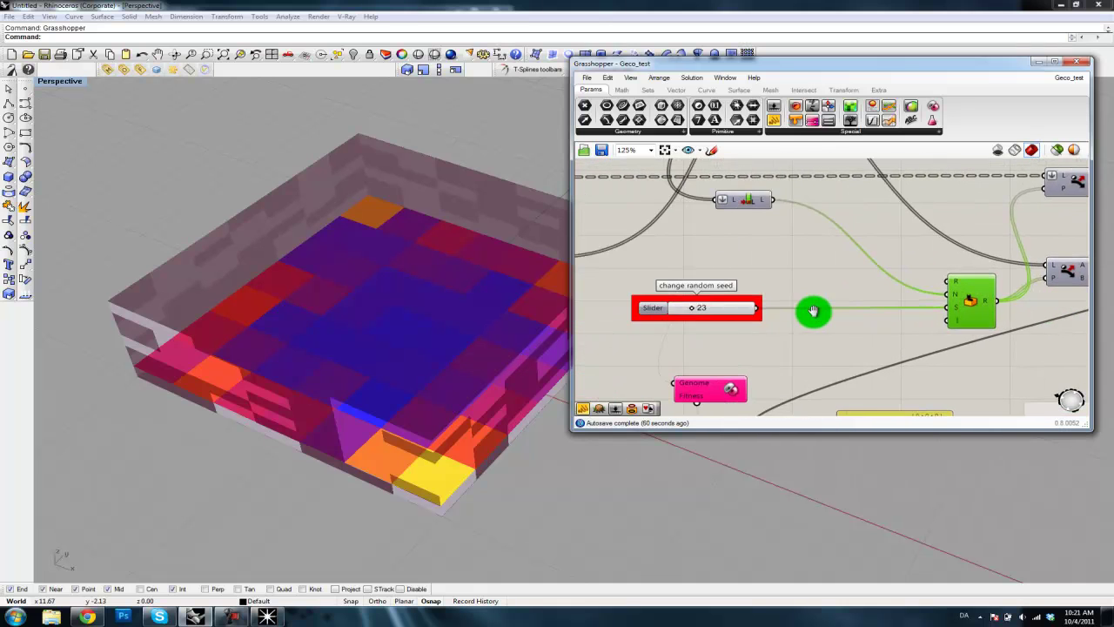
{"action": "scroll", "coordinate": [795, 308], "scroll_direction": "up", "scroll_amount": 1}
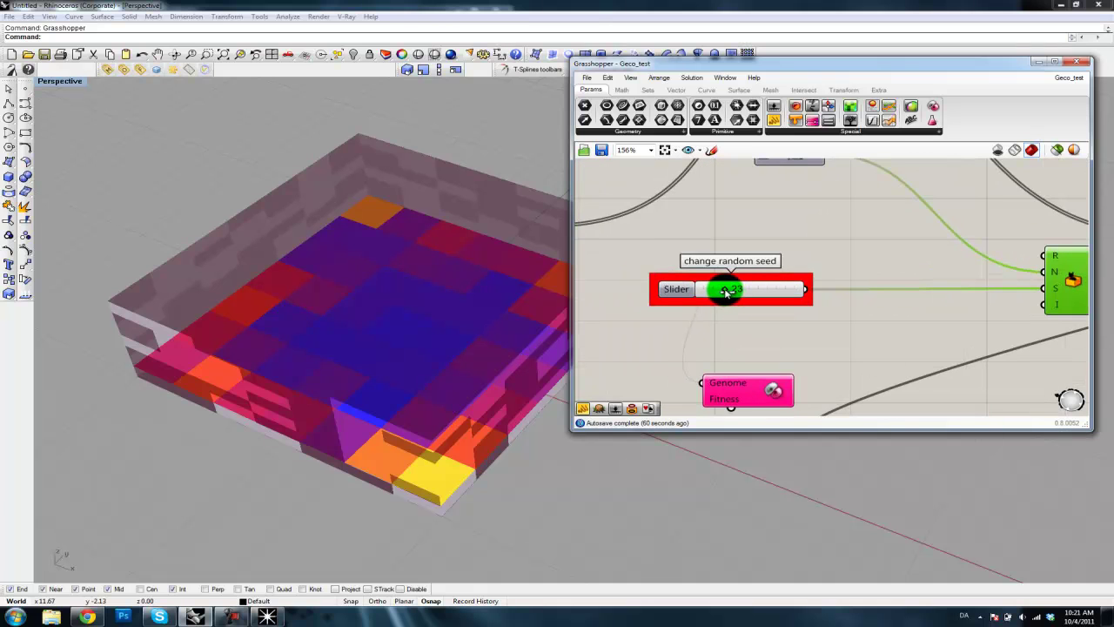
{"action": "left_click_drag", "start_coordinate": [738, 293], "coordinate": [742, 293]}
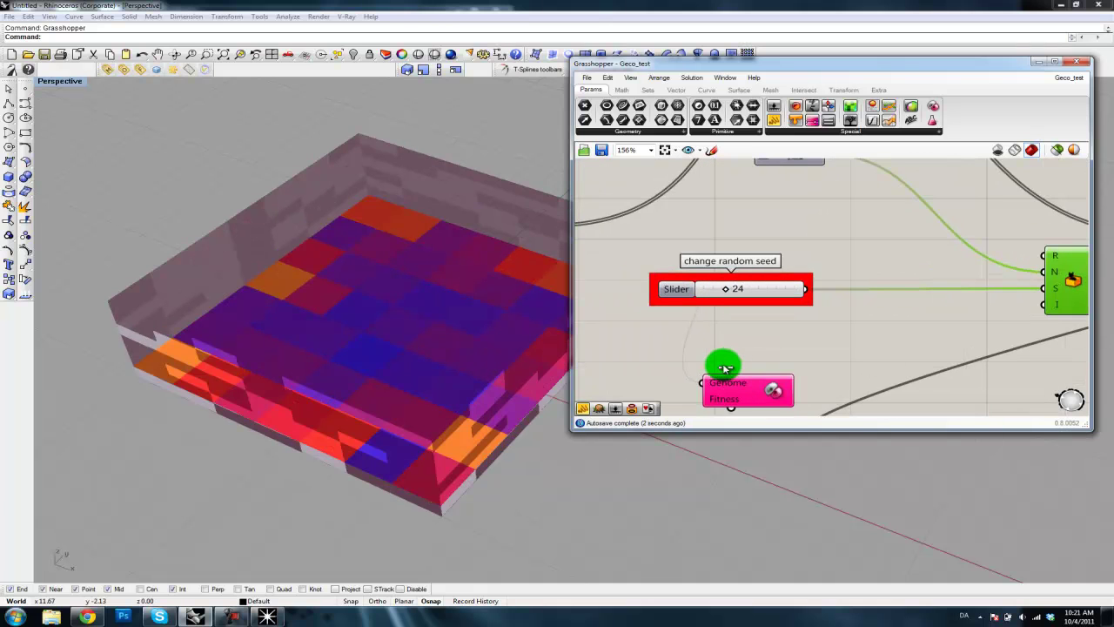
Switch to Ecotect to check the recalculated daylight factor points, and minimize it again.
{"action": "mouse_move", "coordinate": [269, 617]}
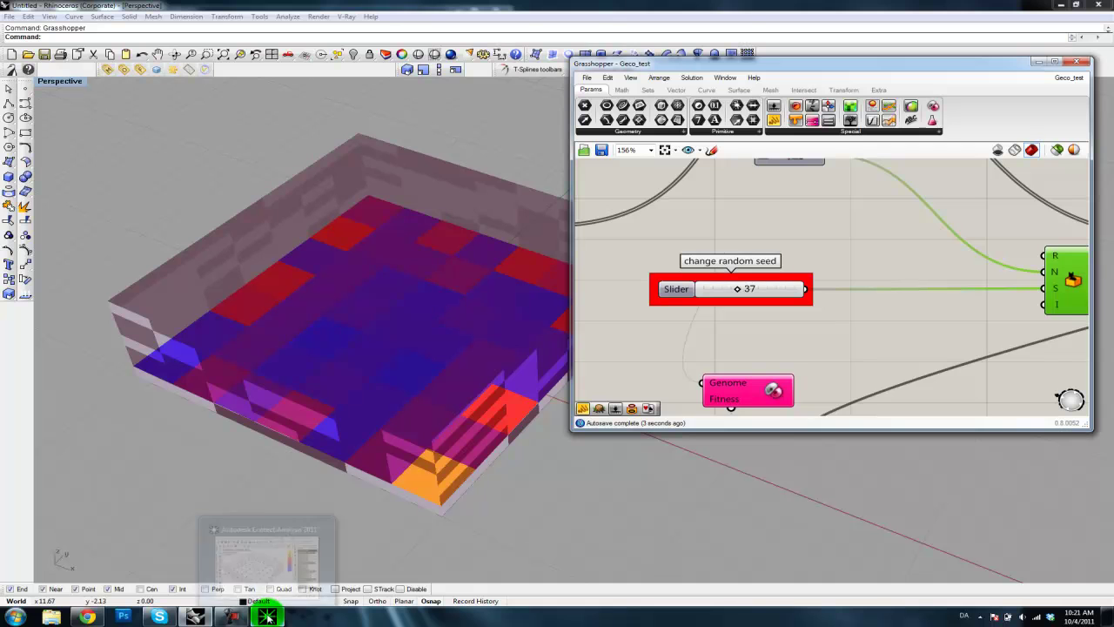
{"action": "left_click", "coordinate": [268, 617]}
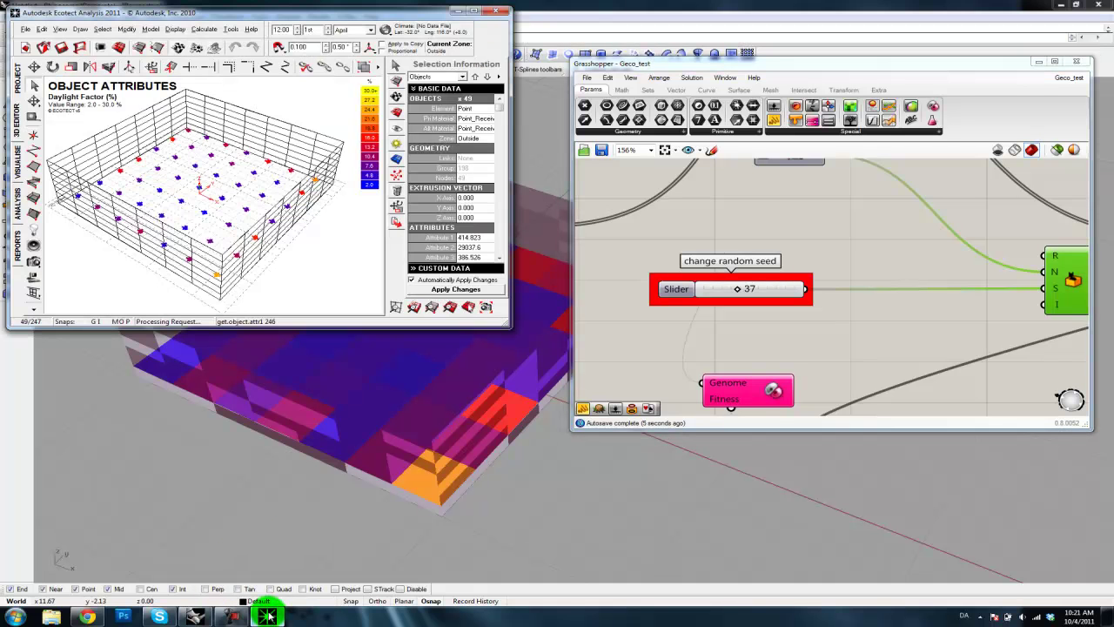
{"action": "left_click", "coordinate": [467, 12]}
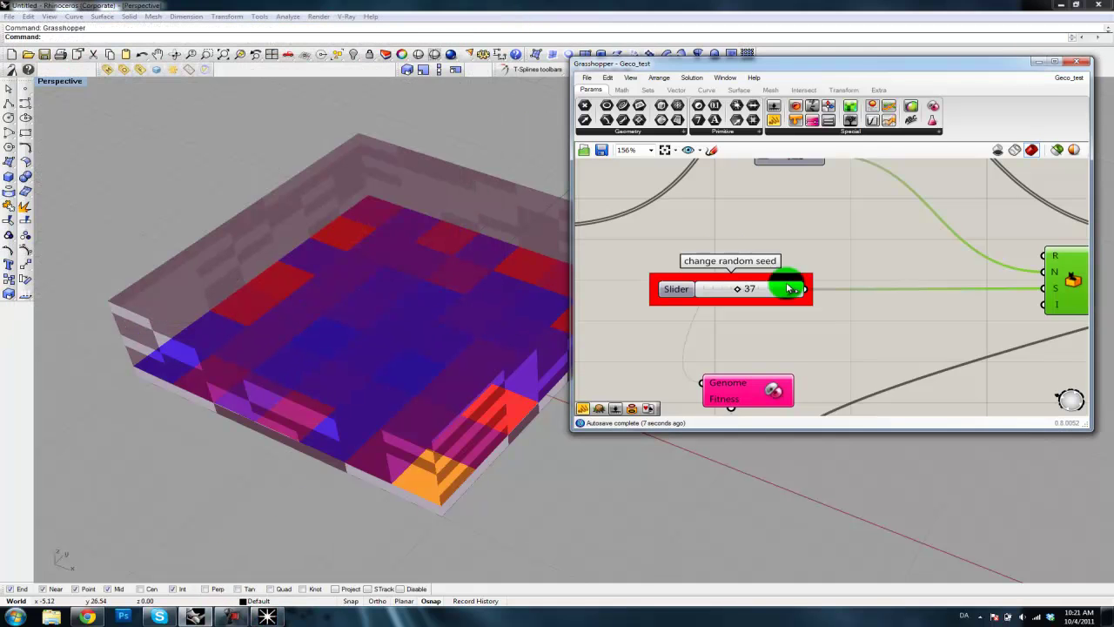
Open the Galapagos editor beside the definition and review its Maximize fitness setting and evolutionary solver options.
{"action": "scroll", "coordinate": [783, 270], "scroll_direction": "down", "scroll_amount": 4}
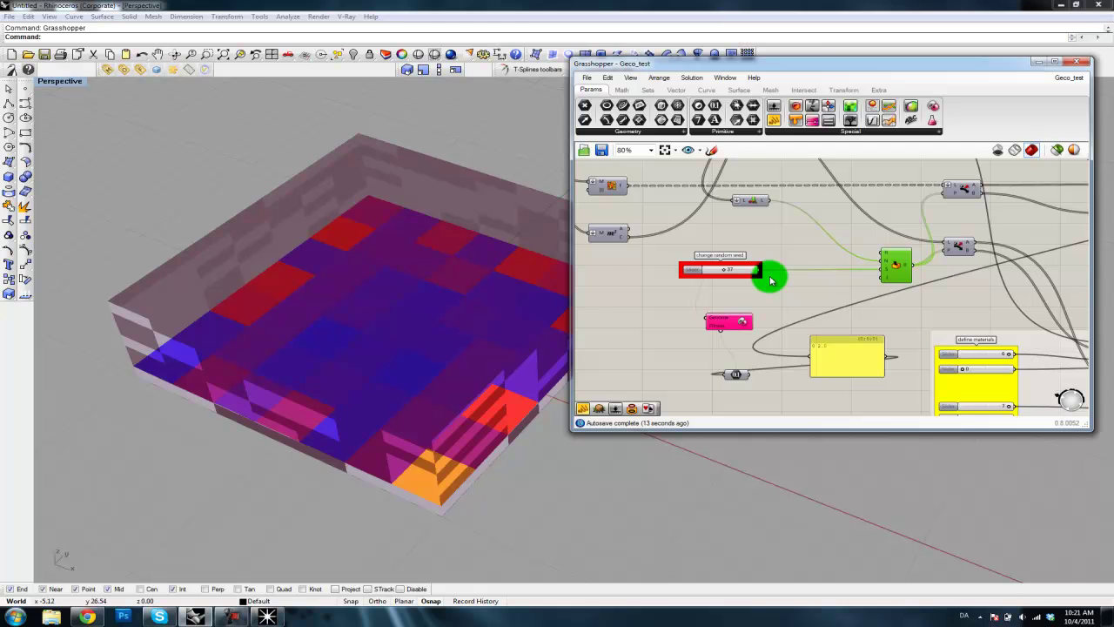
{"action": "scroll", "coordinate": [729, 299], "scroll_direction": "up", "scroll_amount": 4}
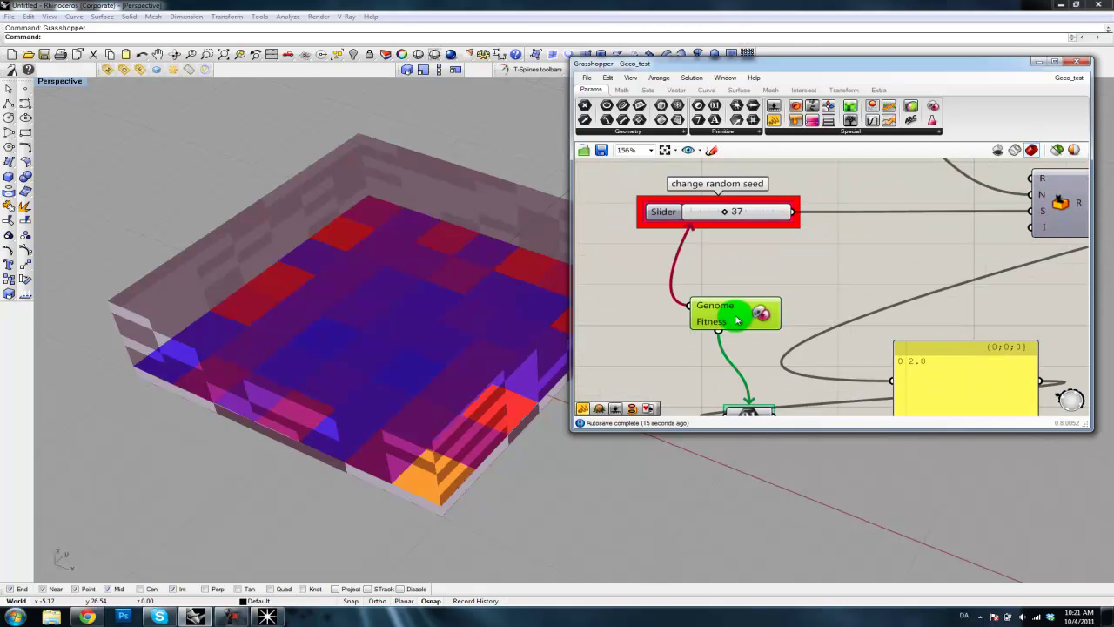
{"action": "double_click", "coordinate": [727, 277]}
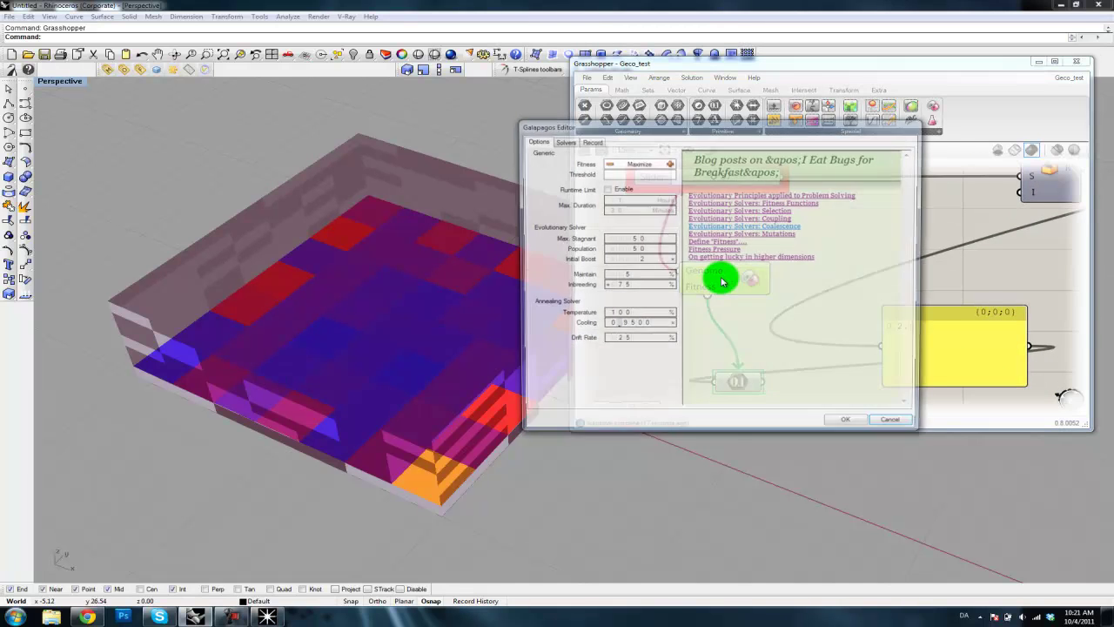
{"action": "left_click_drag", "start_coordinate": [666, 124], "coordinate": [399, 117]}
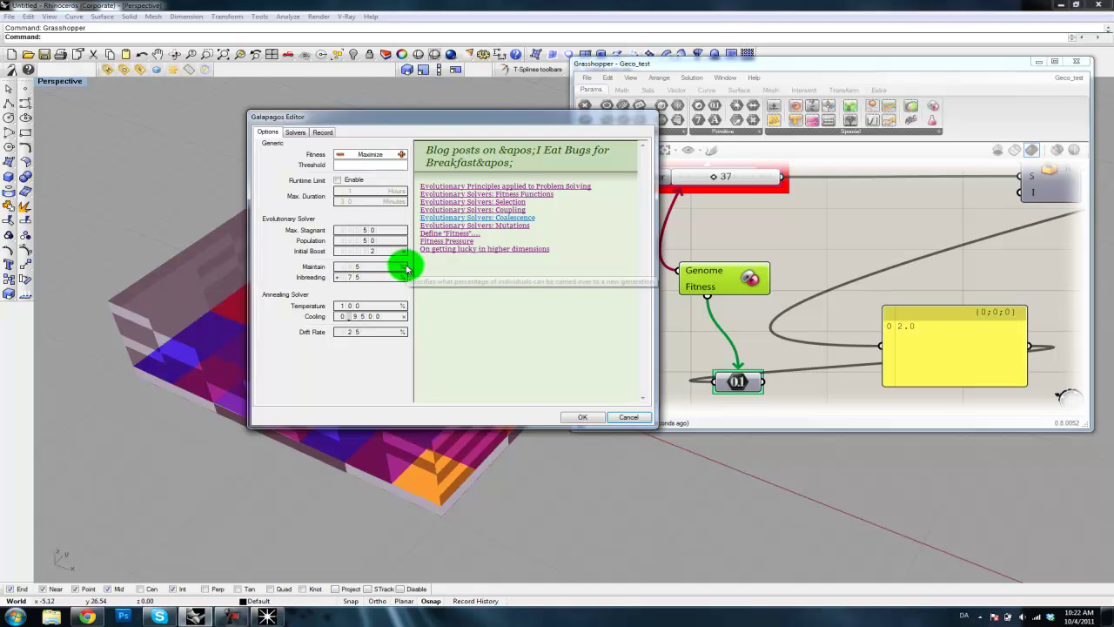
Select the first of the three gauge display modes for the Galapagos solver and start the optimization.
{"action": "left_click", "coordinate": [295, 132]}
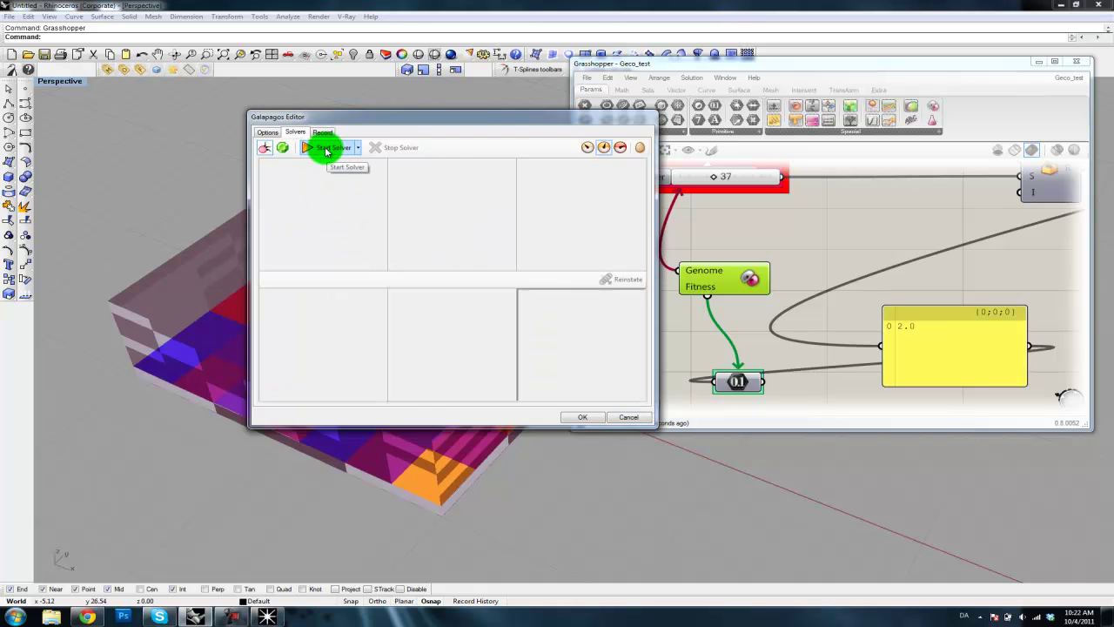
{"action": "left_click", "coordinate": [588, 147]}
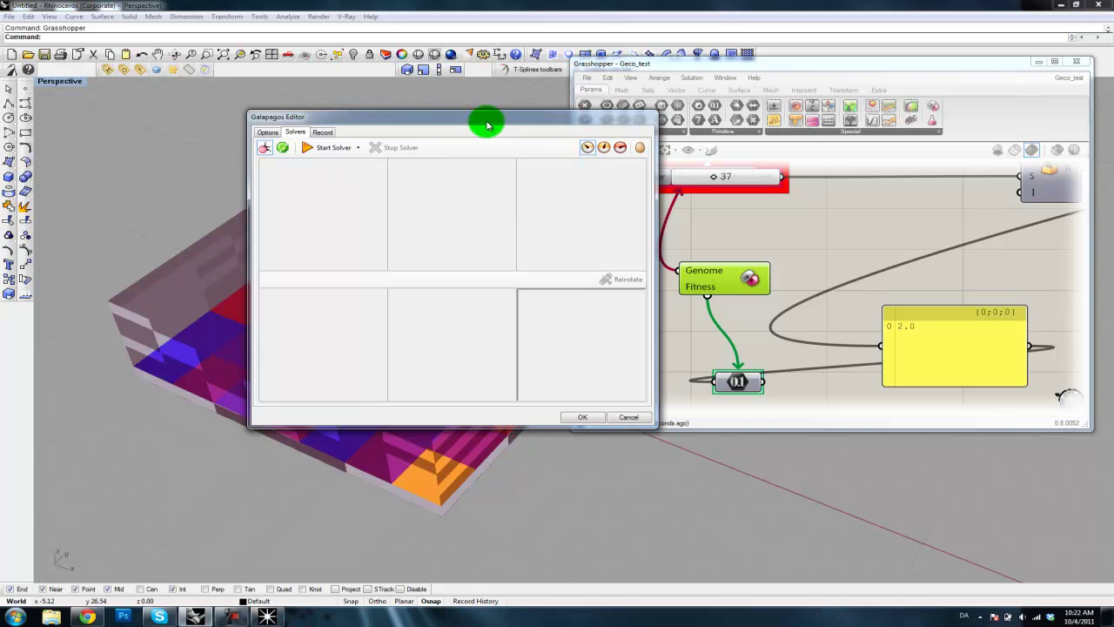
{"action": "left_click_drag", "start_coordinate": [487, 126], "coordinate": [388, 101]}
{"action": "left_click", "coordinate": [235, 127]}
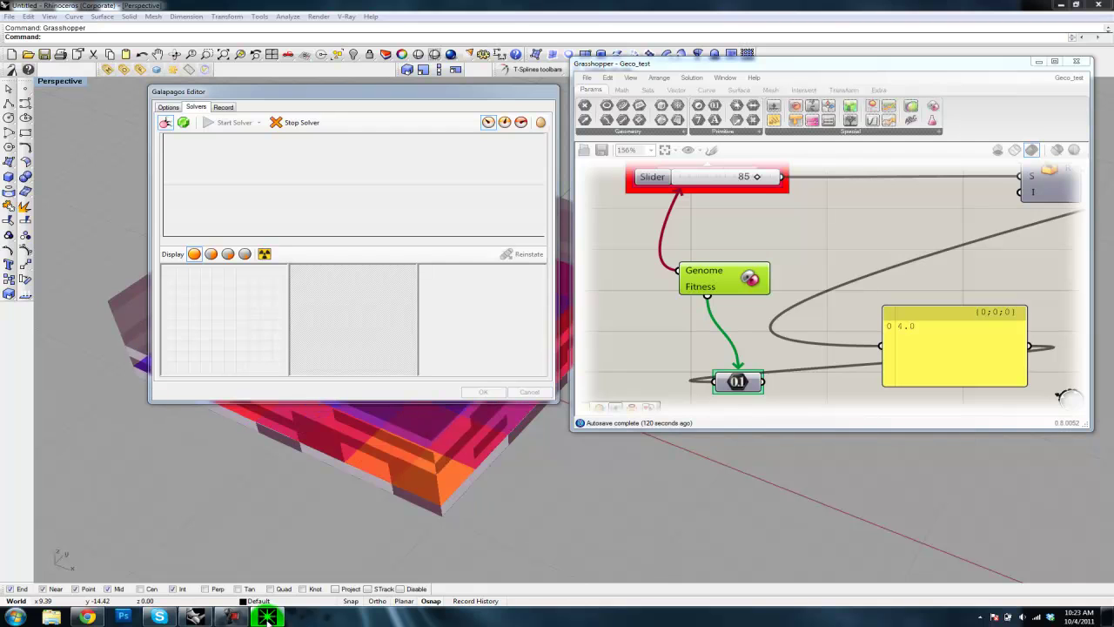
Check Ecotect's light level calculation during the solver run, minimize it, and move the Galapagos editor closer to the definition.
{"action": "mouse_move", "coordinate": [267, 616]}
{"action": "left_click", "coordinate": [264, 562]}
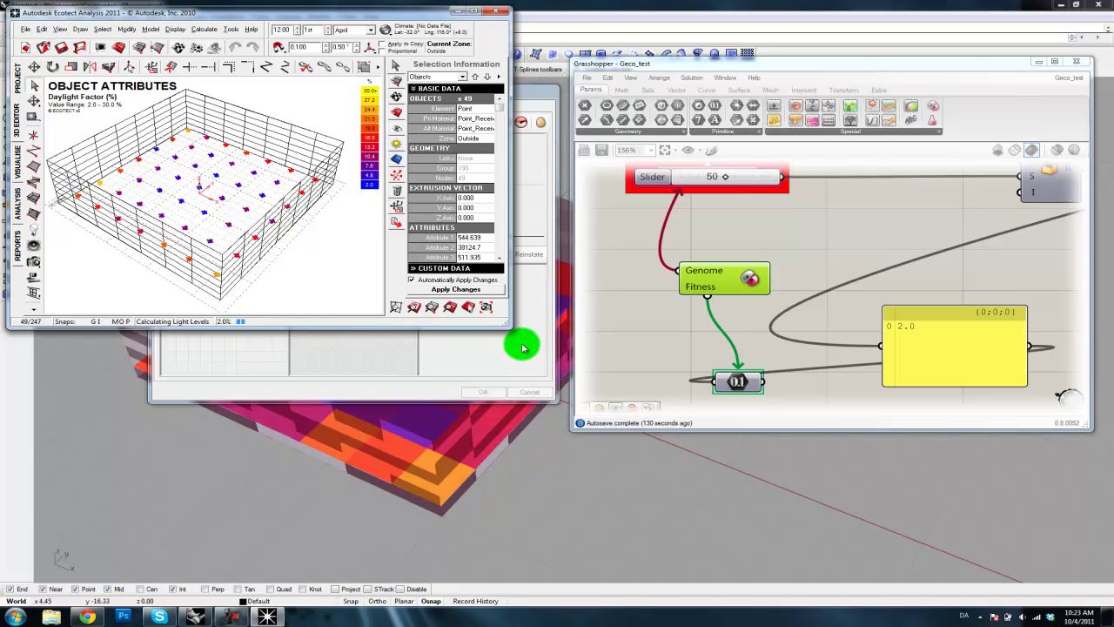
{"action": "left_click", "coordinate": [455, 10]}
{"action": "left_click_drag", "start_coordinate": [468, 95], "coordinate": [650, 131]}
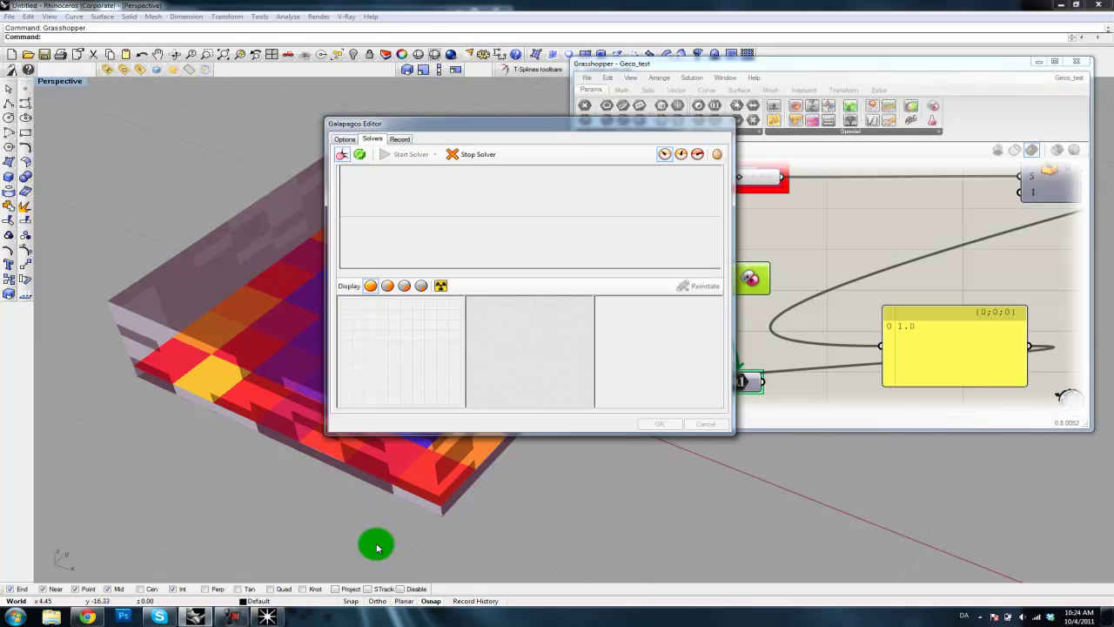
Bring up Ecotect during the solver run and inspect CPU and memory performance in Windows Task Manager.
{"action": "left_click", "coordinate": [264, 615]}
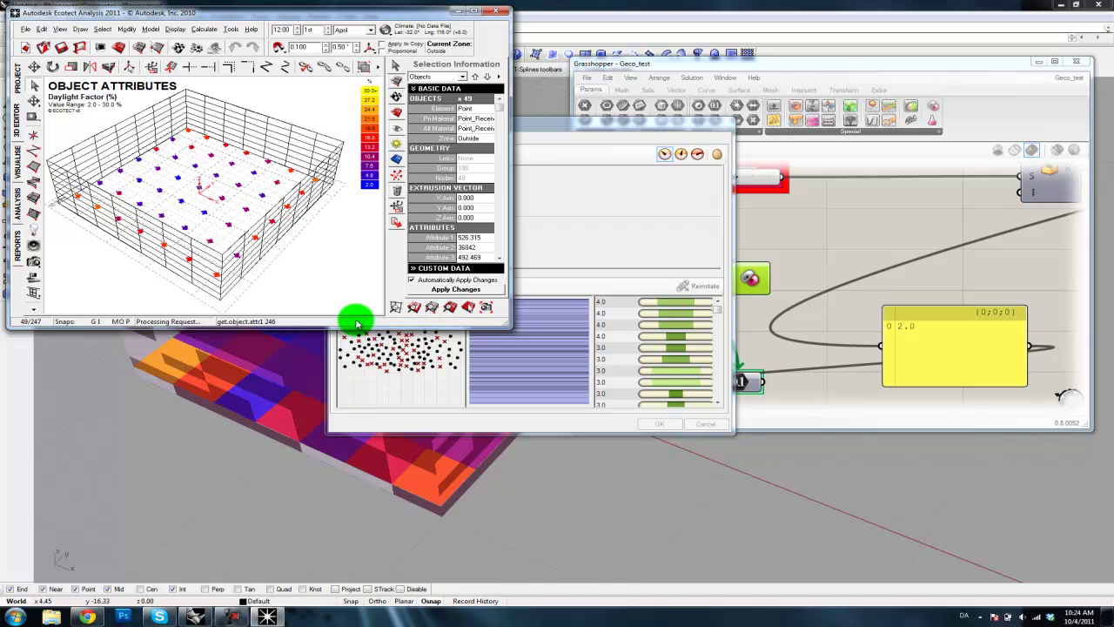
{"action": "key", "text": "ctrl+shift+Escape"}
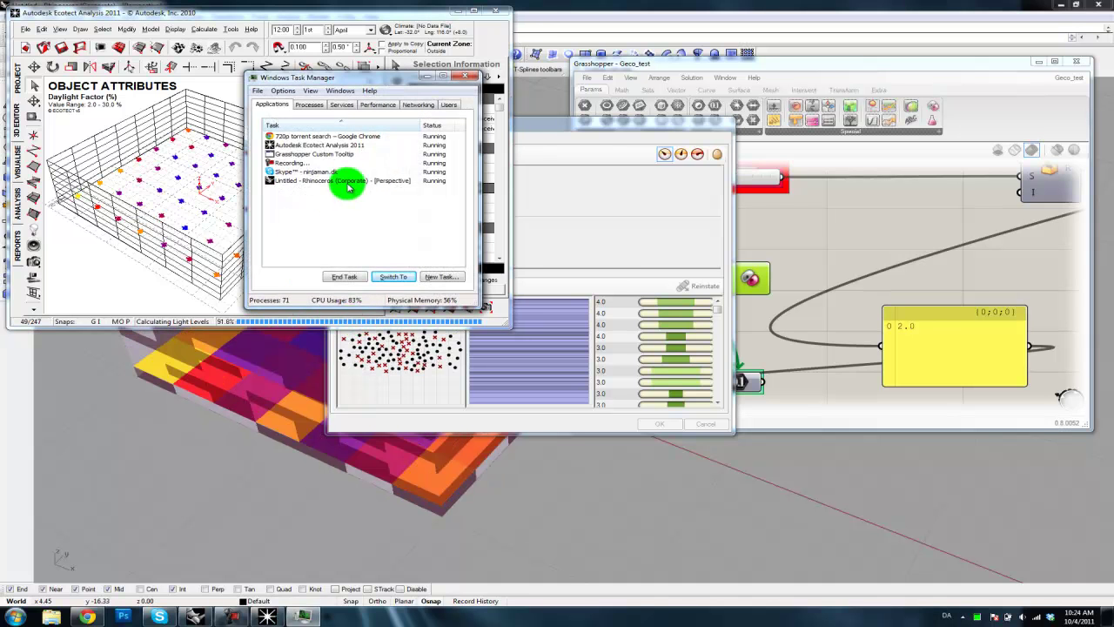
{"action": "left_click", "coordinate": [374, 104]}
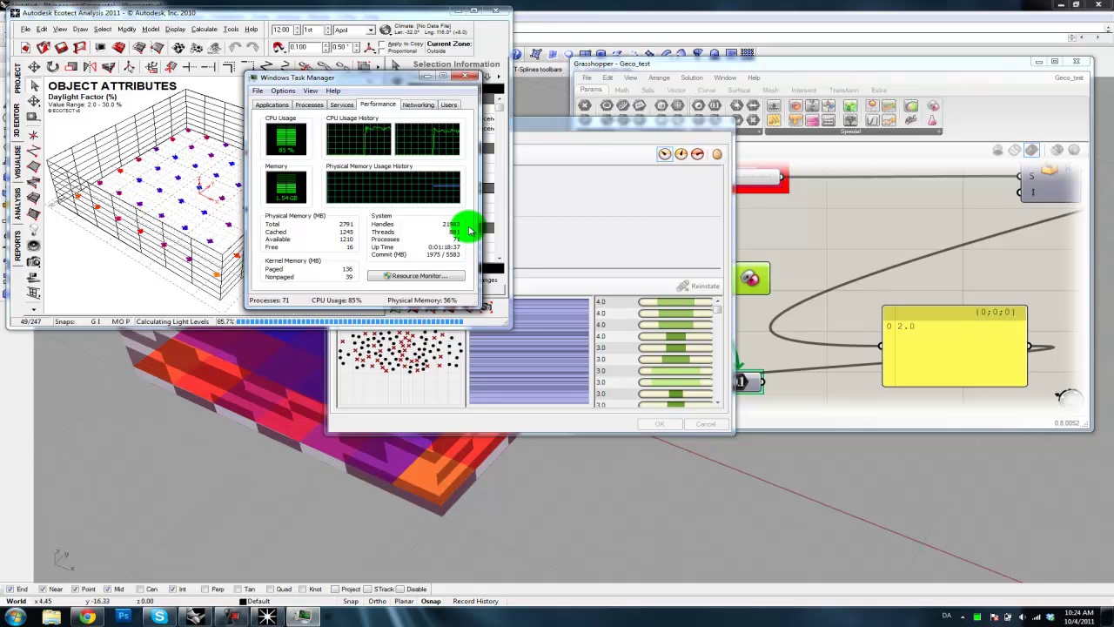
Close Windows Task Manager and bring the Galapagos editor forward beside the definition to check the running solver's genome list.
{"action": "left_click", "coordinate": [466, 77]}
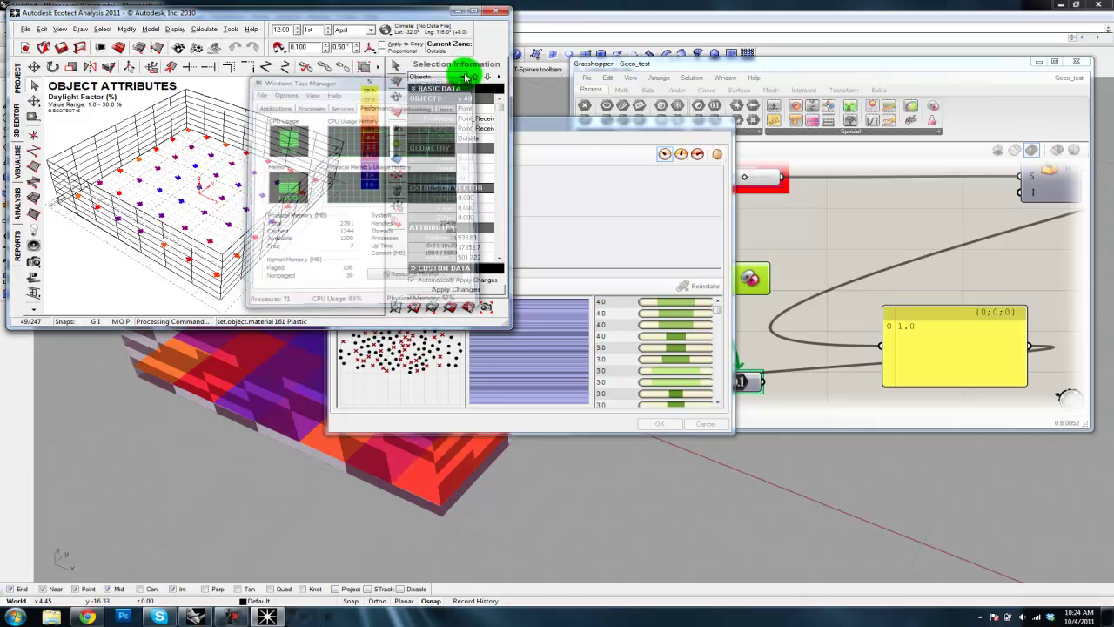
{"action": "left_click_drag", "start_coordinate": [565, 124], "coordinate": [611, 121]}
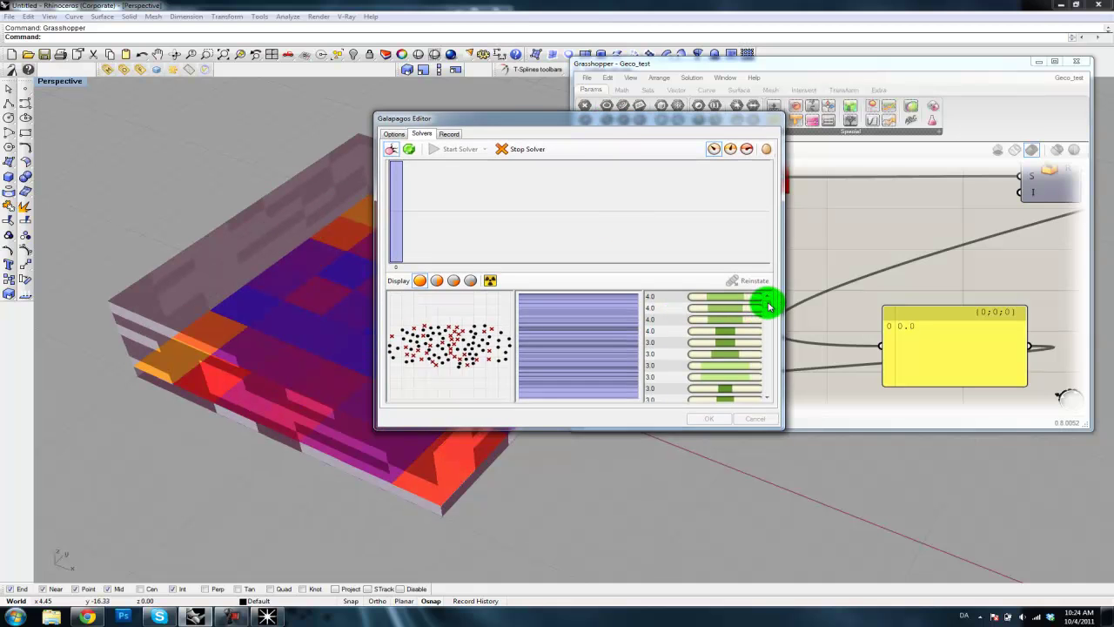
{"action": "left_click_drag", "start_coordinate": [618, 122], "coordinate": [513, 120]}
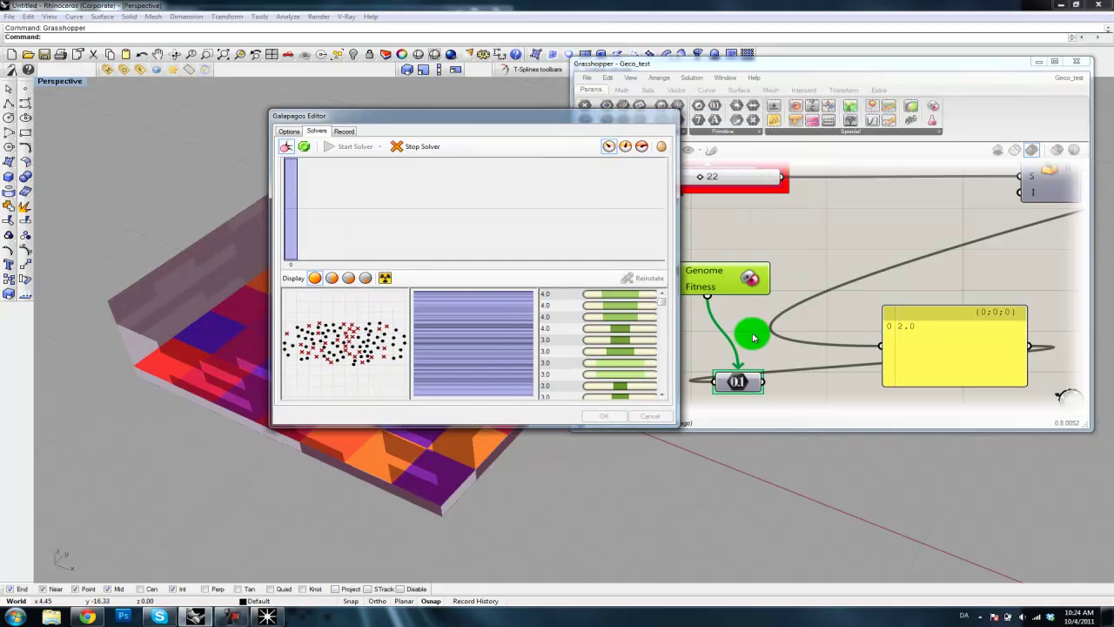
{"action": "mouse_move", "coordinate": [665, 302]}
{"action": "left_mouse_down"}
{"action": "mouse_move", "coordinate": [668, 395]}
{"action": "mouse_move", "coordinate": [676, 294]}
{"action": "left_mouse_up"}
{"action": "left_click_drag", "start_coordinate": [473, 116], "coordinate": [542, 113]}
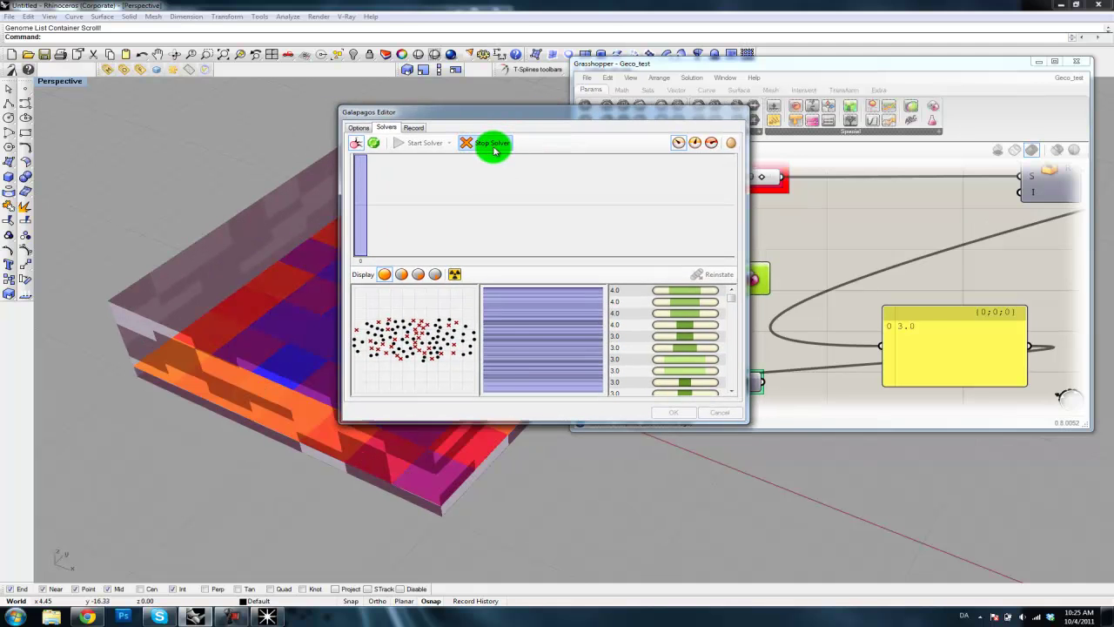
Stop the Galapagos solver and reinstate a genome with fitness 2.0 from the ranked list.
{"action": "left_click", "coordinate": [493, 146]}
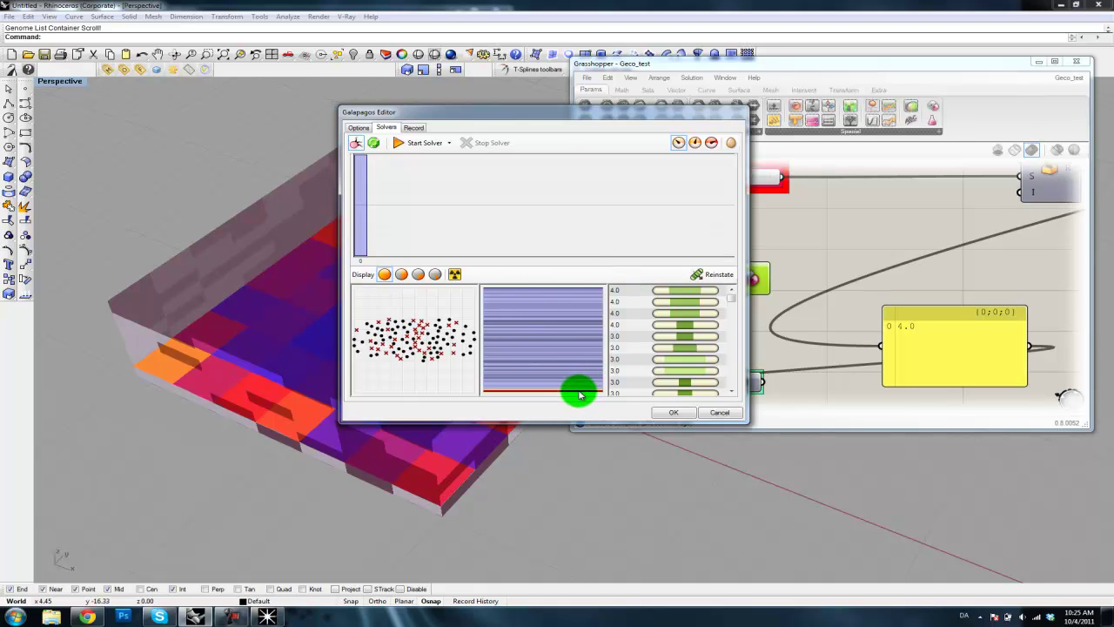
{"action": "left_click_drag", "start_coordinate": [735, 302], "coordinate": [731, 339]}
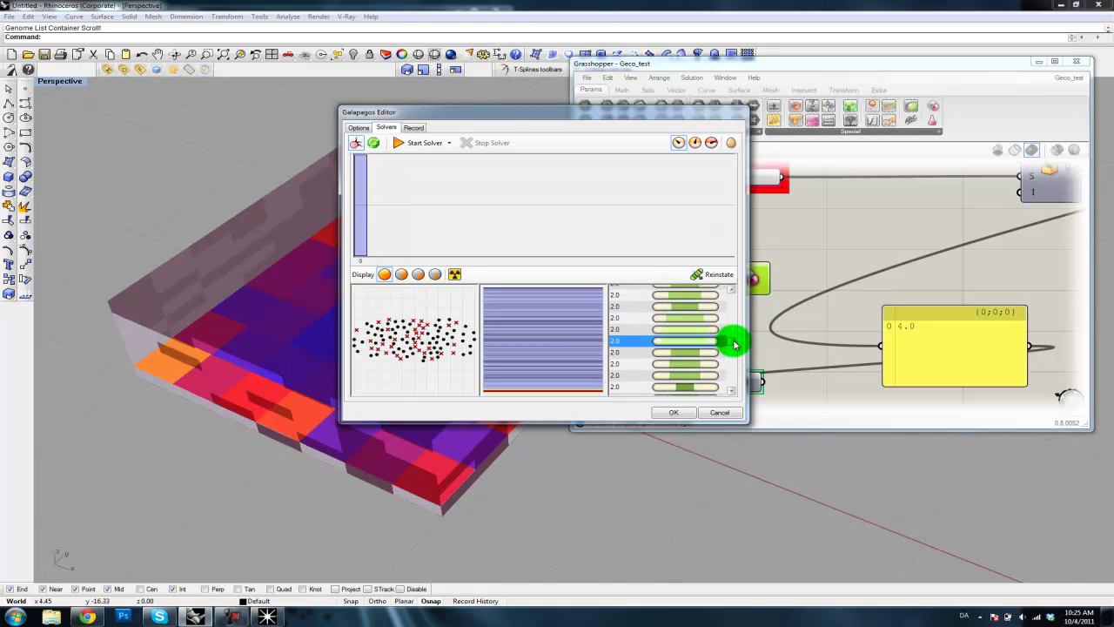
{"action": "left_click_drag", "start_coordinate": [641, 127], "coordinate": [462, 118]}
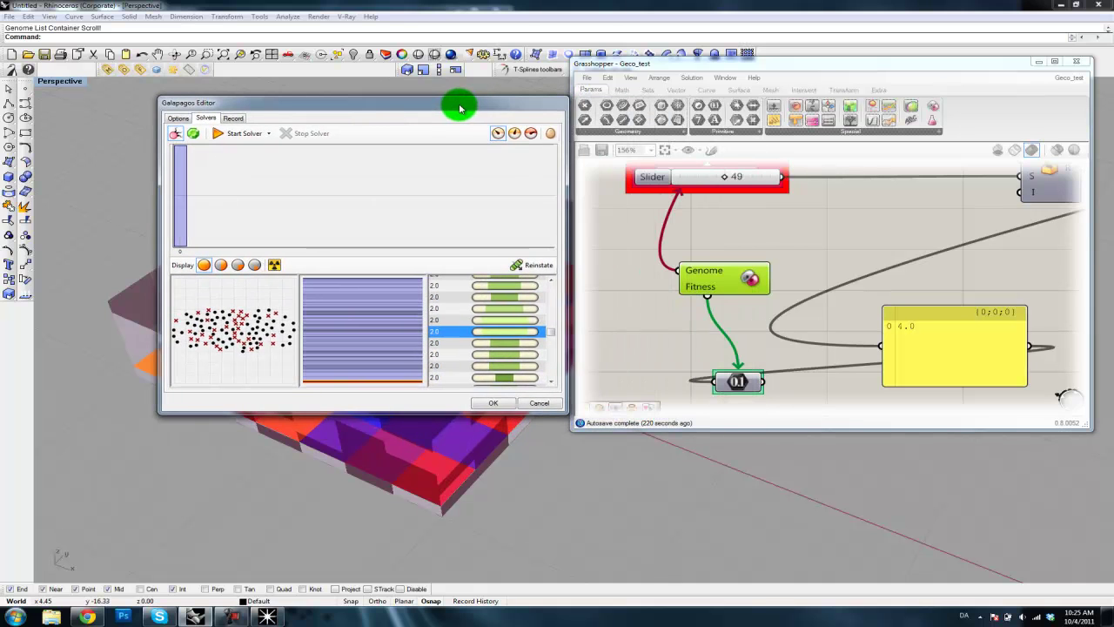
{"action": "left_click", "coordinate": [533, 266]}
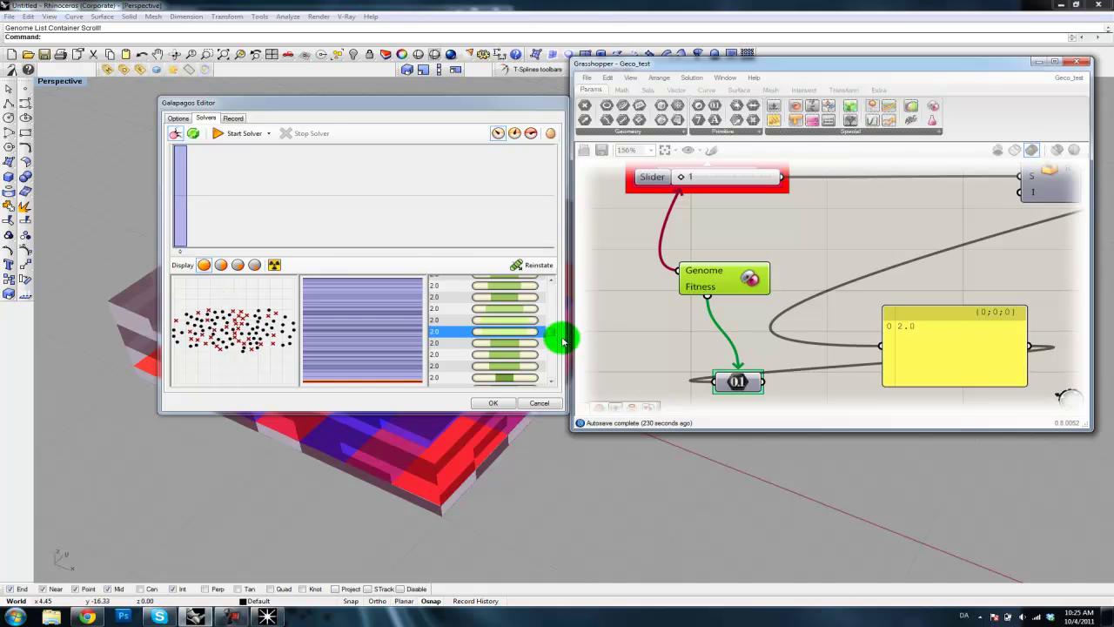
Compare the highest-ranked genomes with the lower-ranked ones in the Galapagos results list.
{"action": "left_click_drag", "start_coordinate": [551, 335], "coordinate": [549, 275]}
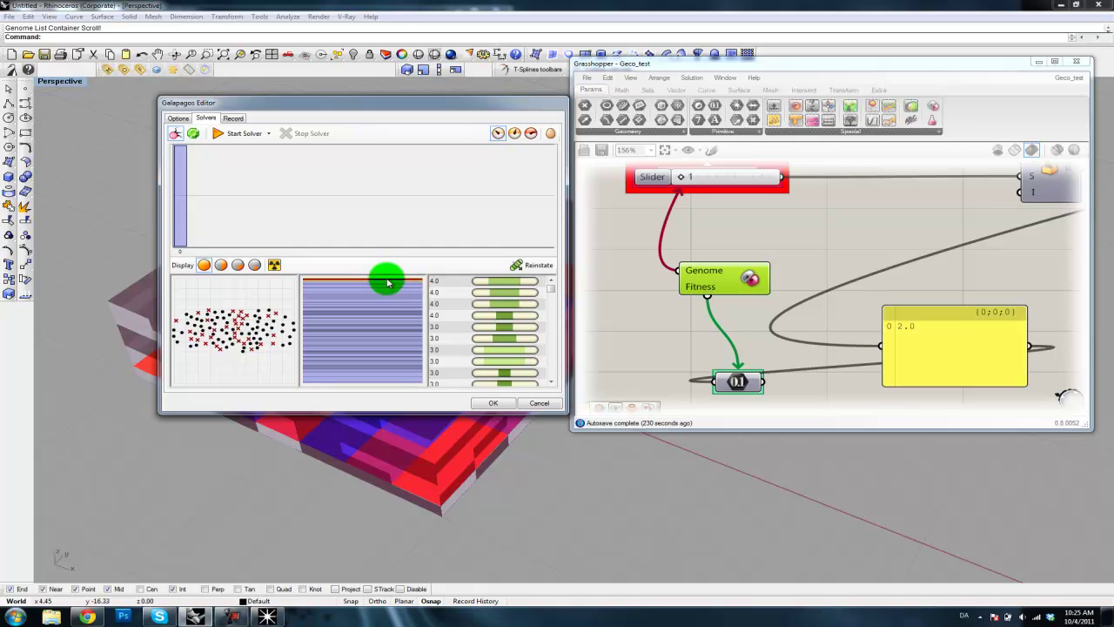
{"action": "mouse_move", "coordinate": [550, 291]}
{"action": "left_mouse_down"}
{"action": "mouse_move", "coordinate": [545, 350]}
{"action": "mouse_move", "coordinate": [552, 291]}
{"action": "mouse_move", "coordinate": [548, 313]}
{"action": "mouse_move", "coordinate": [551, 305]}
{"action": "left_mouse_up"}
{"action": "left_click", "coordinate": [418, 281]}
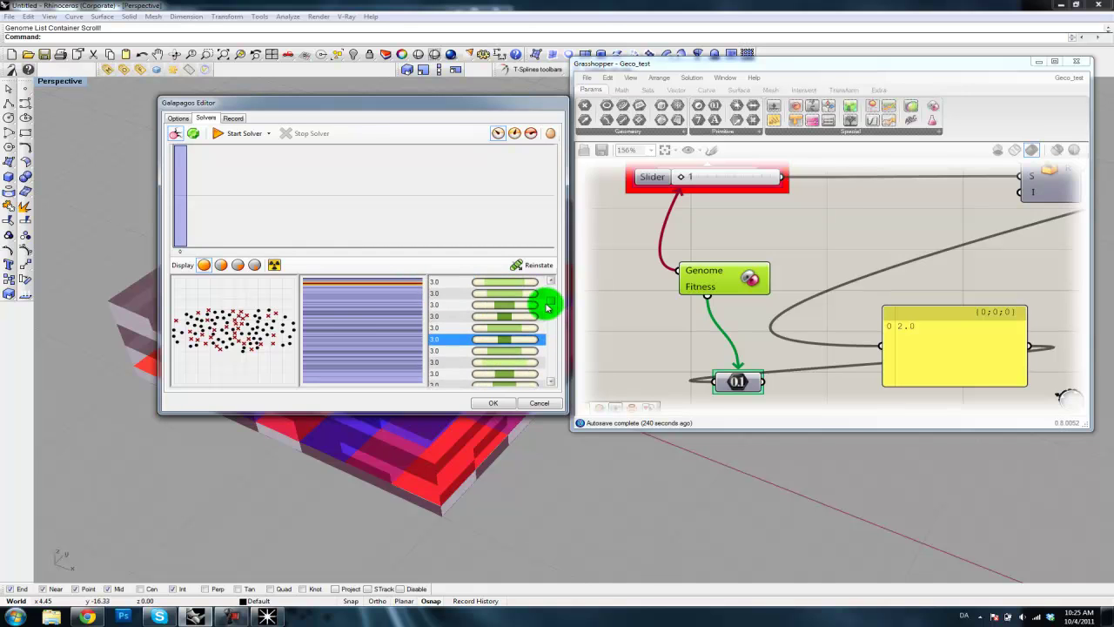
{"action": "left_click", "coordinate": [378, 293]}
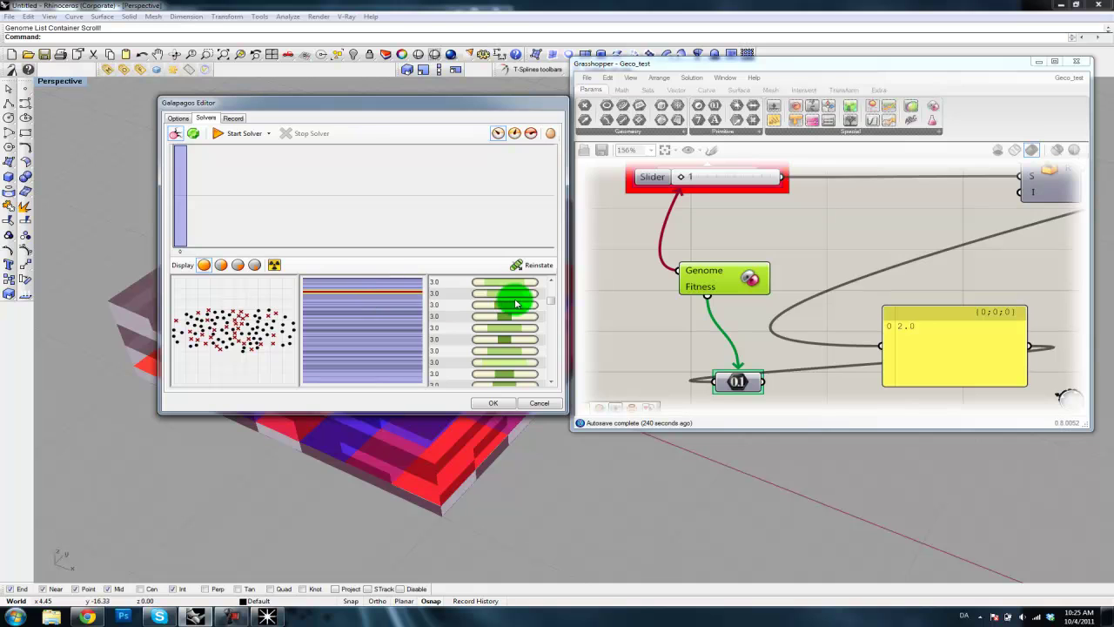
{"action": "mouse_move", "coordinate": [551, 304]}
{"action": "left_mouse_down"}
{"action": "mouse_move", "coordinate": [549, 324]}
{"action": "mouse_move", "coordinate": [554, 292]}
{"action": "left_mouse_up"}
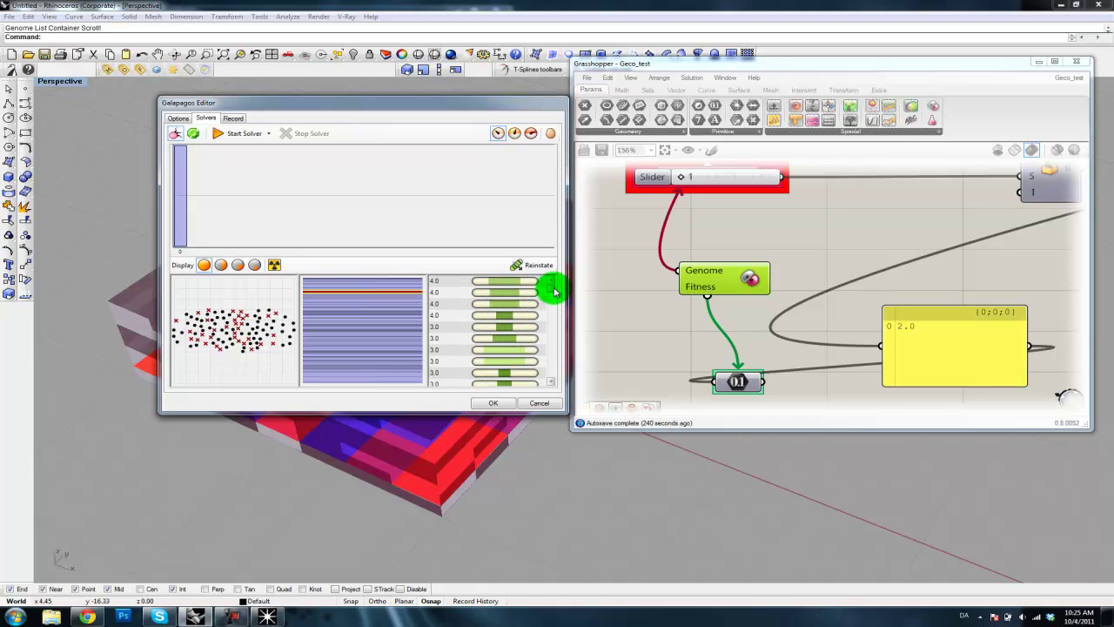
Compare the genomes with fitness 4.0 and reinstate the top-ranked one in the definition.
{"action": "left_click", "coordinate": [515, 280]}
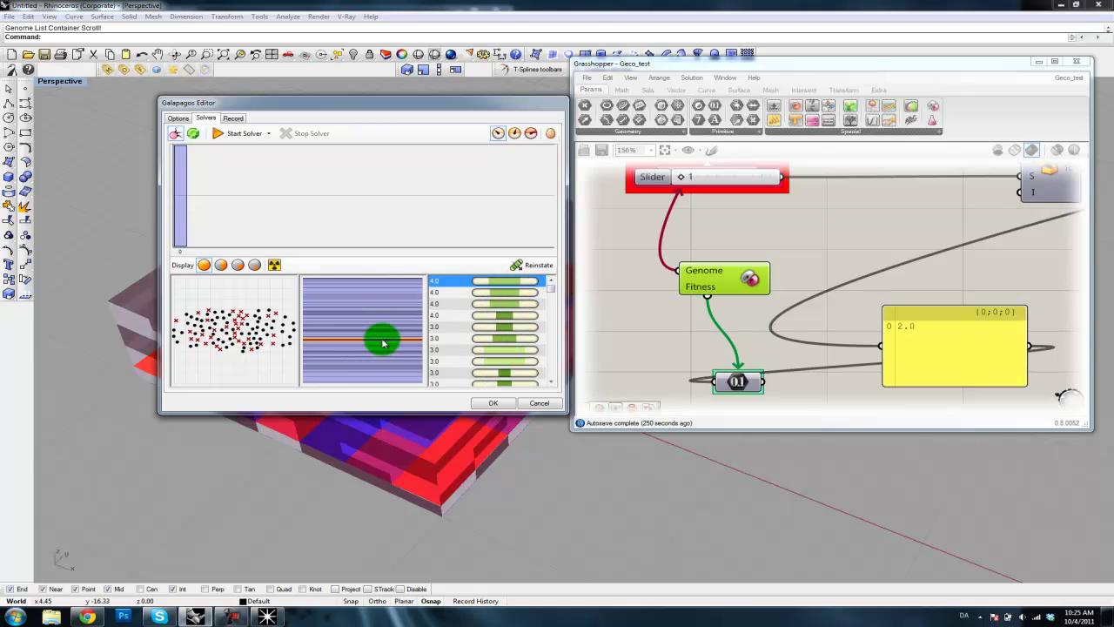
{"action": "left_click", "coordinate": [449, 292]}
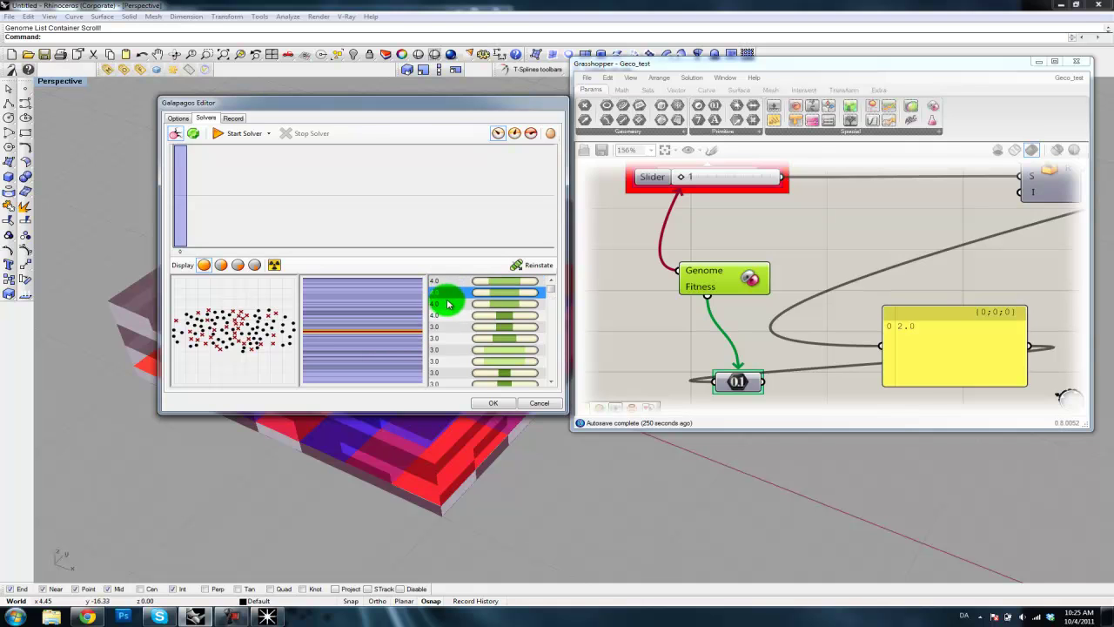
{"action": "left_click", "coordinate": [443, 317]}
{"action": "left_click", "coordinate": [450, 281]}
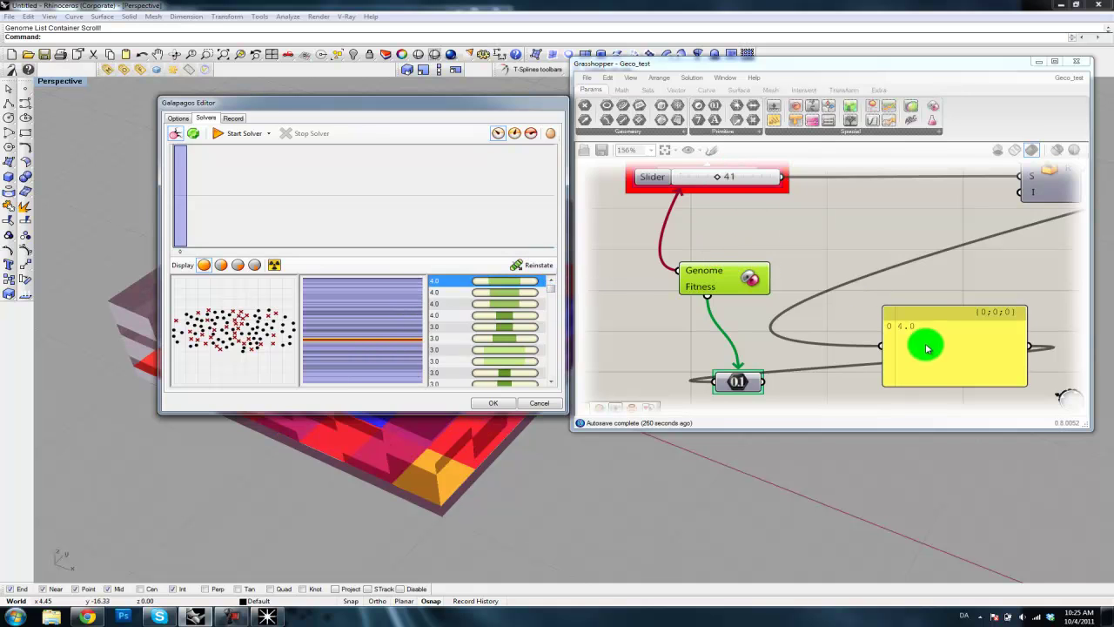
Move the Galapagos editor off the Rhino model and examine the daylight colouring of the reinstated solution in perspective.
{"action": "left_click_drag", "start_coordinate": [470, 103], "coordinate": [957, 89]}
{"action": "right_click_drag", "start_coordinate": [461, 319], "coordinate": [366, 339]}
{"action": "left_click_drag", "start_coordinate": [848, 90], "coordinate": [703, 378]}
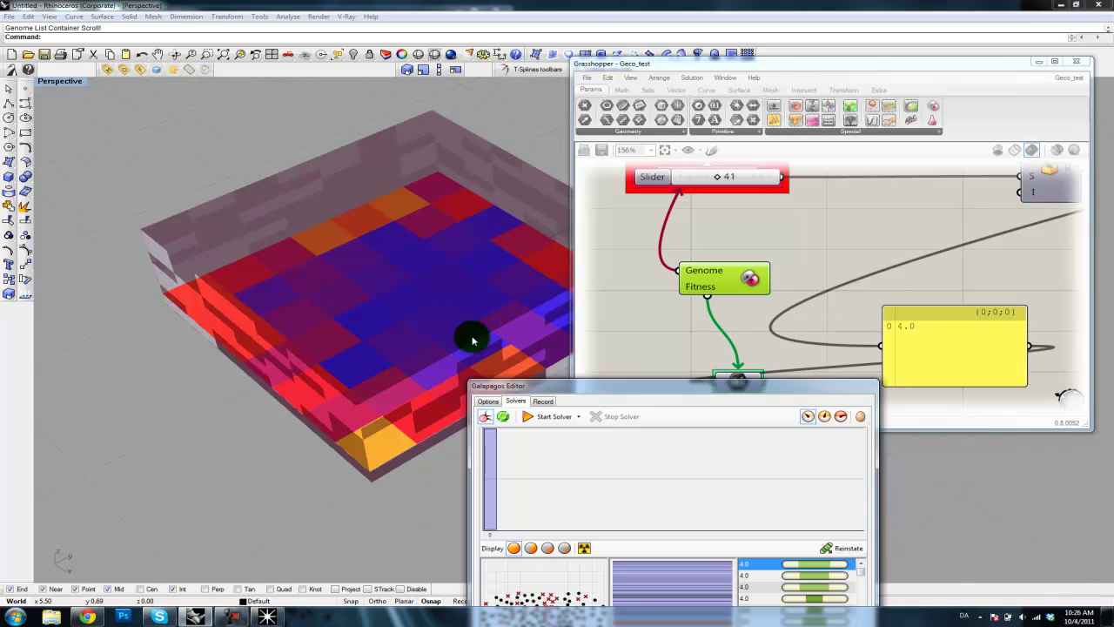
{"action": "left_click_drag", "start_coordinate": [617, 379], "coordinate": [661, 137]}
{"action": "right_click_drag", "start_coordinate": [385, 277], "coordinate": [296, 309]}
{"action": "left_click_drag", "start_coordinate": [700, 155], "coordinate": [372, 137]}
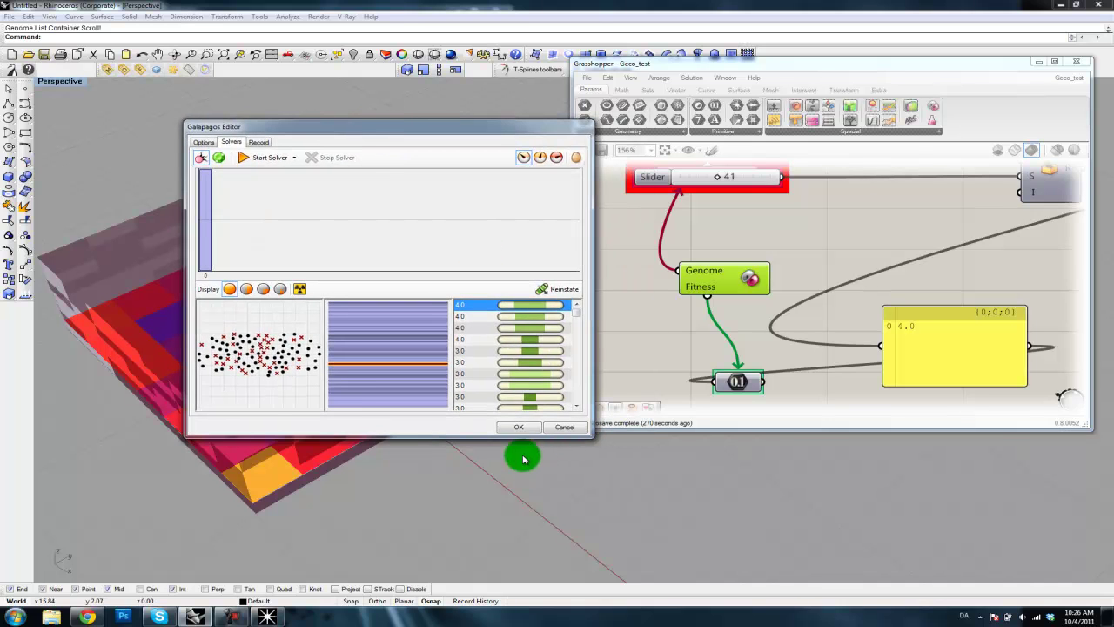